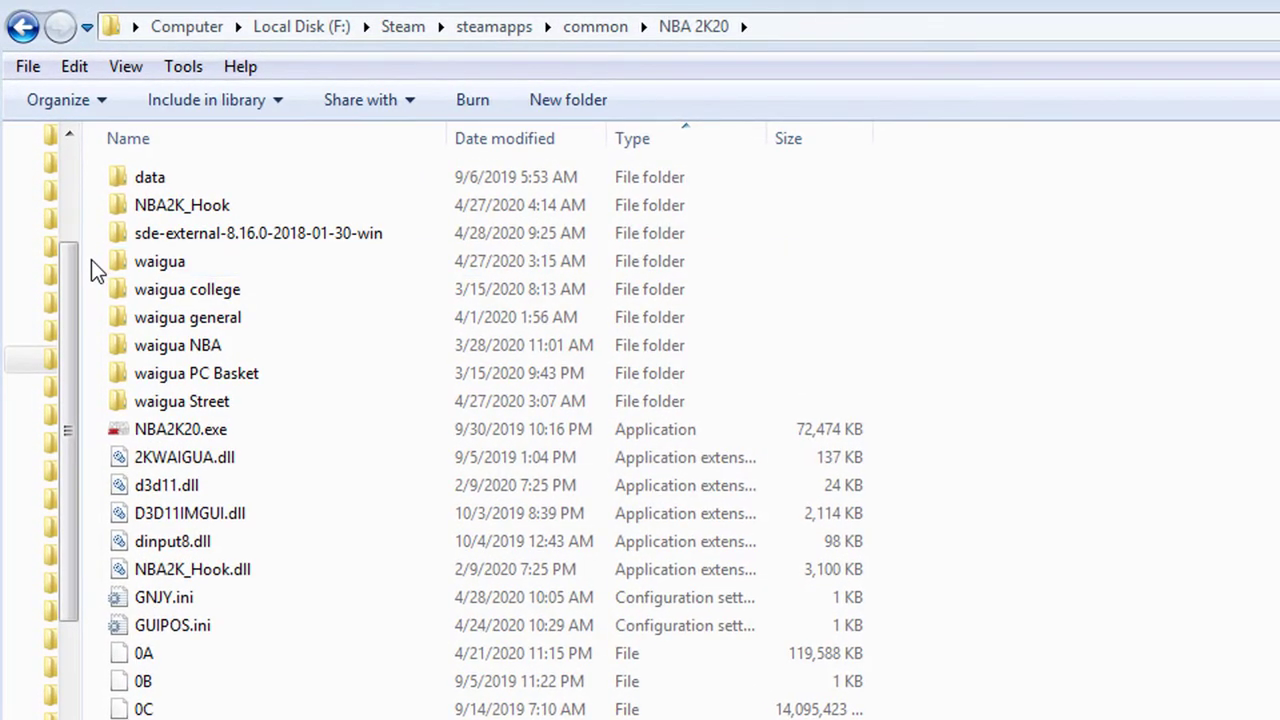
# - Select various groups of waigua mod folders, ending on the plain waigua folder
pyautogui.moveTo(91, 257)
pyautogui.mouseDown()
pyautogui.moveTo(259, 325)
pyautogui.moveTo(323, 421)
pyautogui.mouseUp()
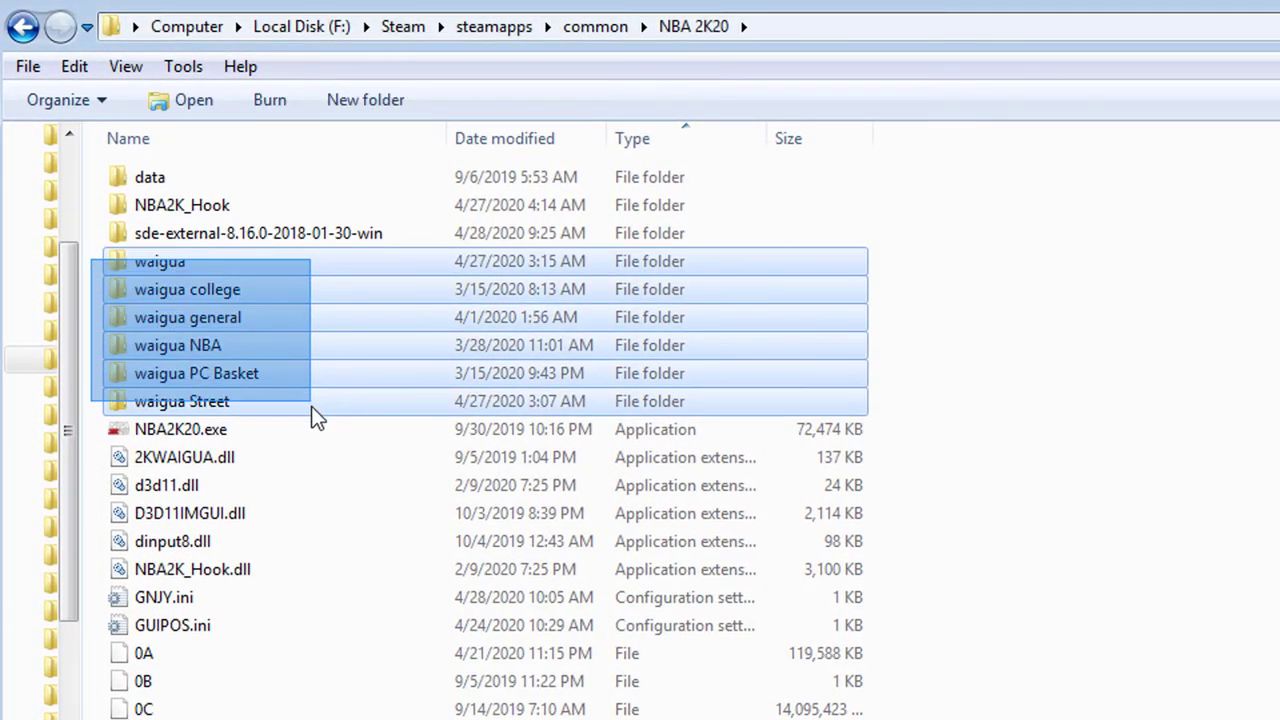
pyautogui.click(206, 401)
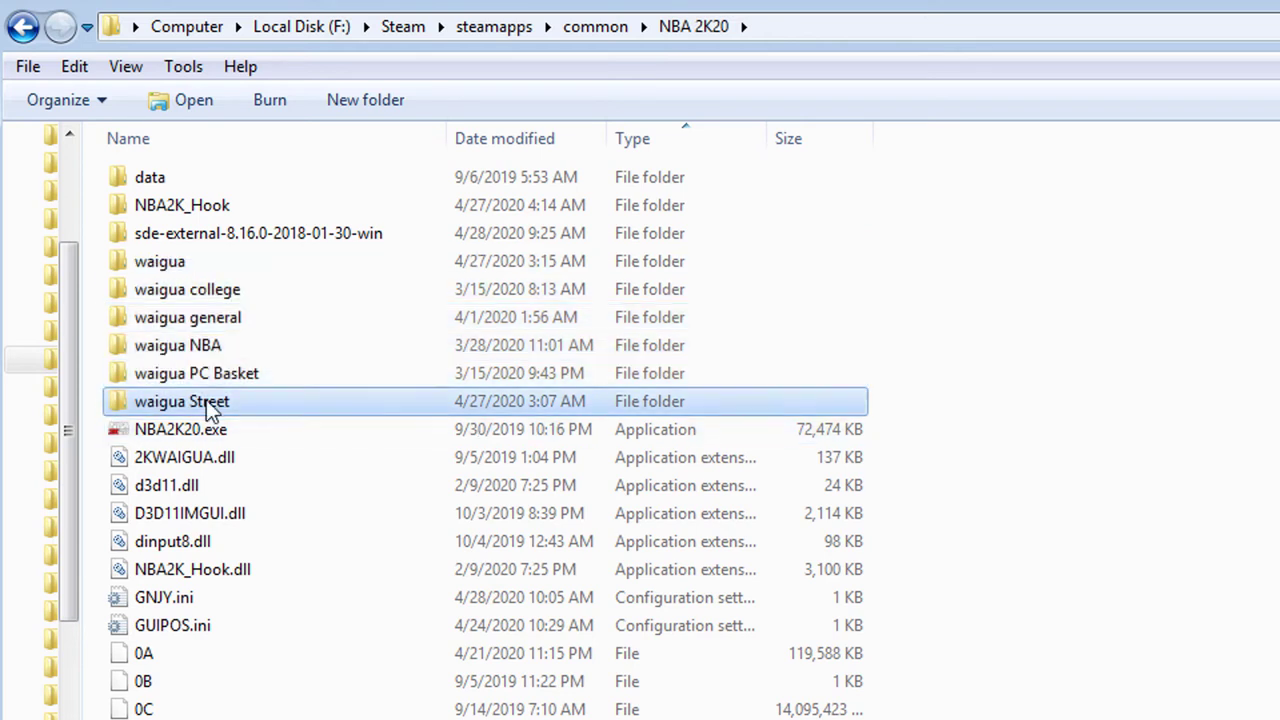
pyautogui.moveTo(95, 287); pyautogui.dragTo(312, 416)
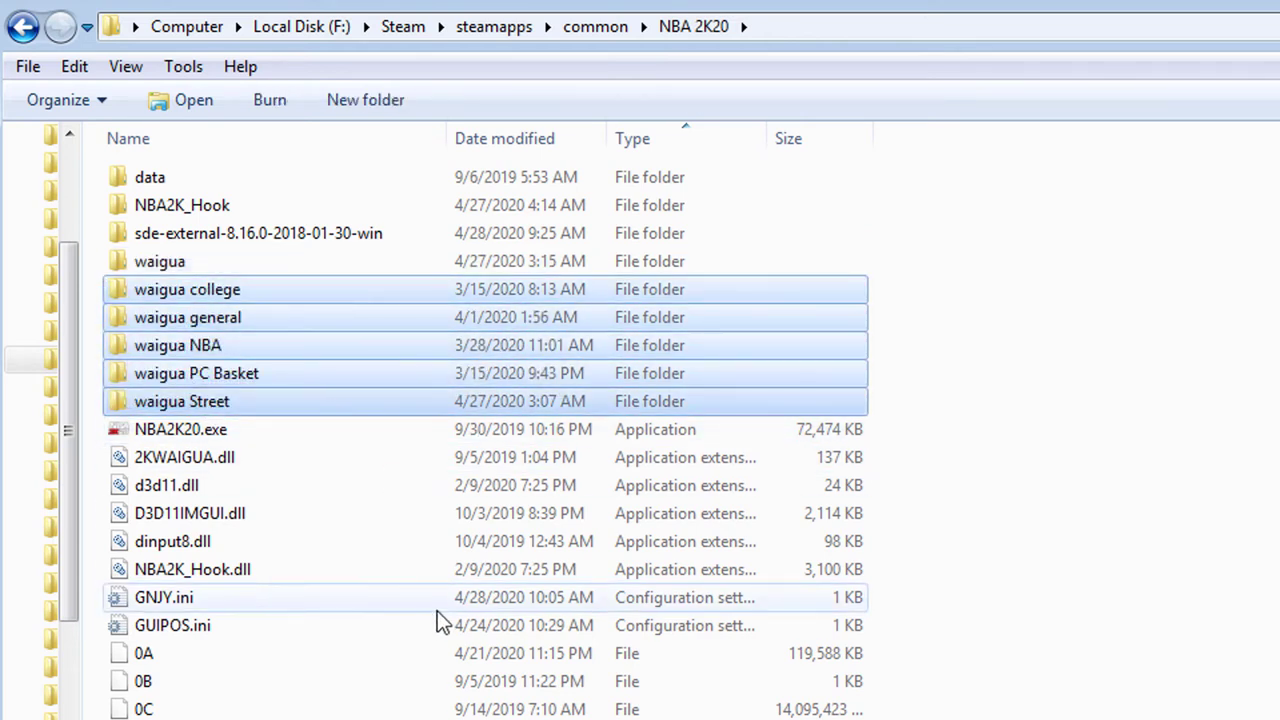
pyautogui.moveTo(420, 600)
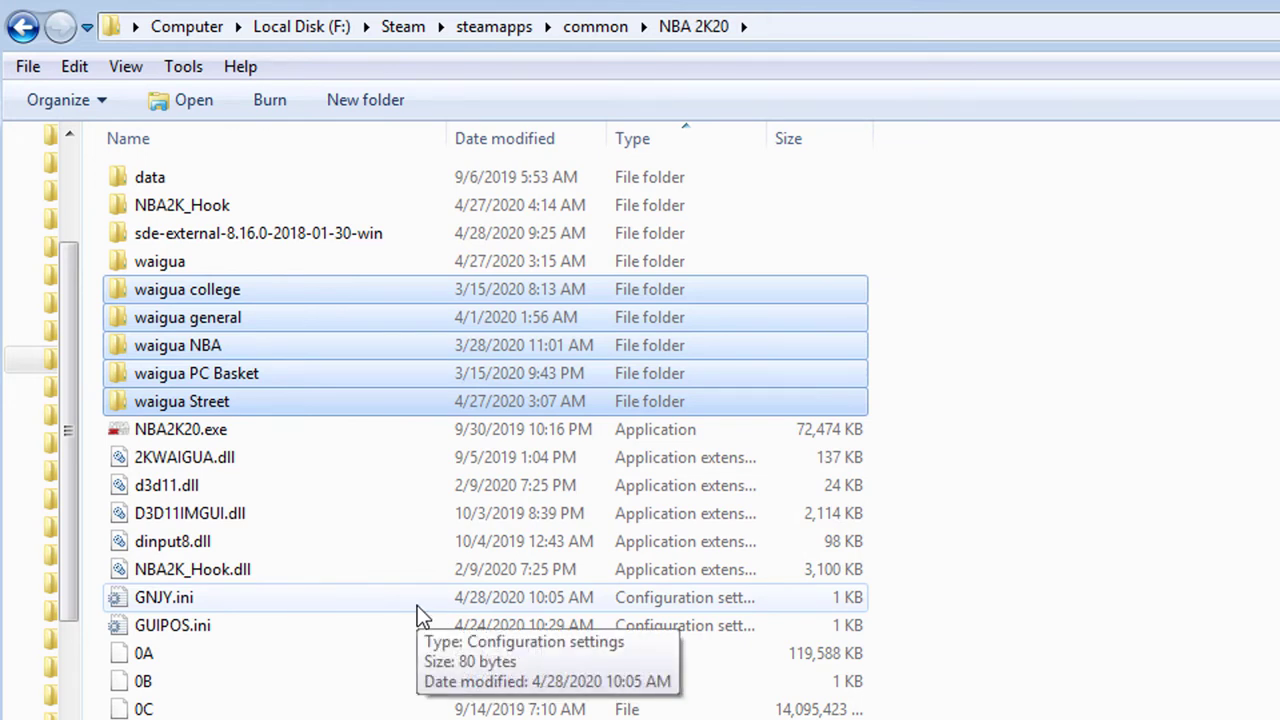
pyautogui.click(163, 260)
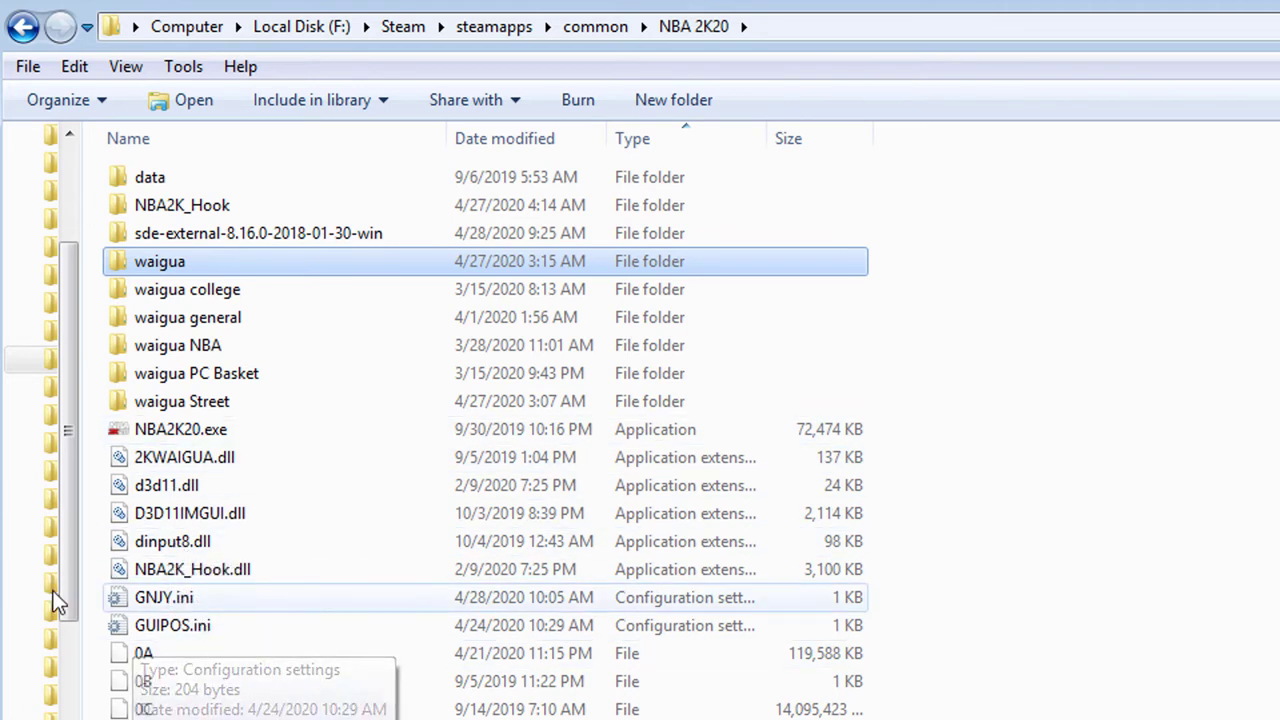
# - Select 2KWAIGUA.dll, then the waigua folder group without the plain waigua folder
pyautogui.click(197, 455)
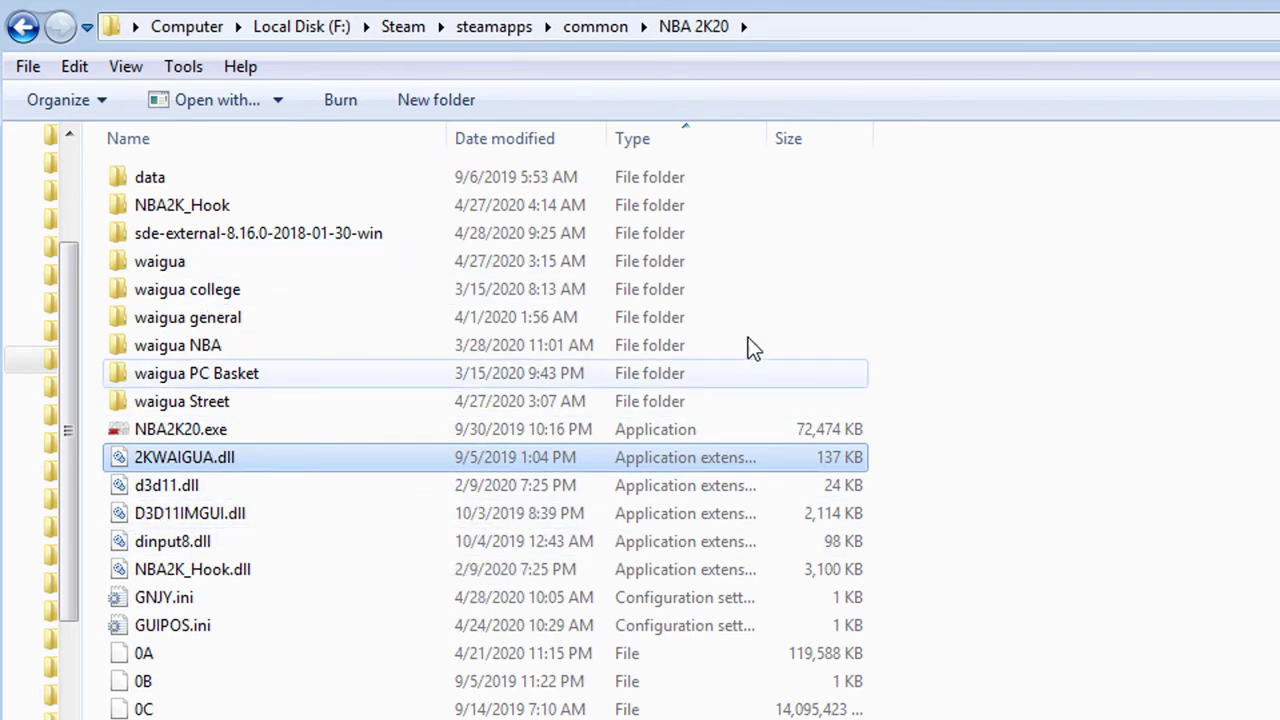
pyautogui.click(581, 272)
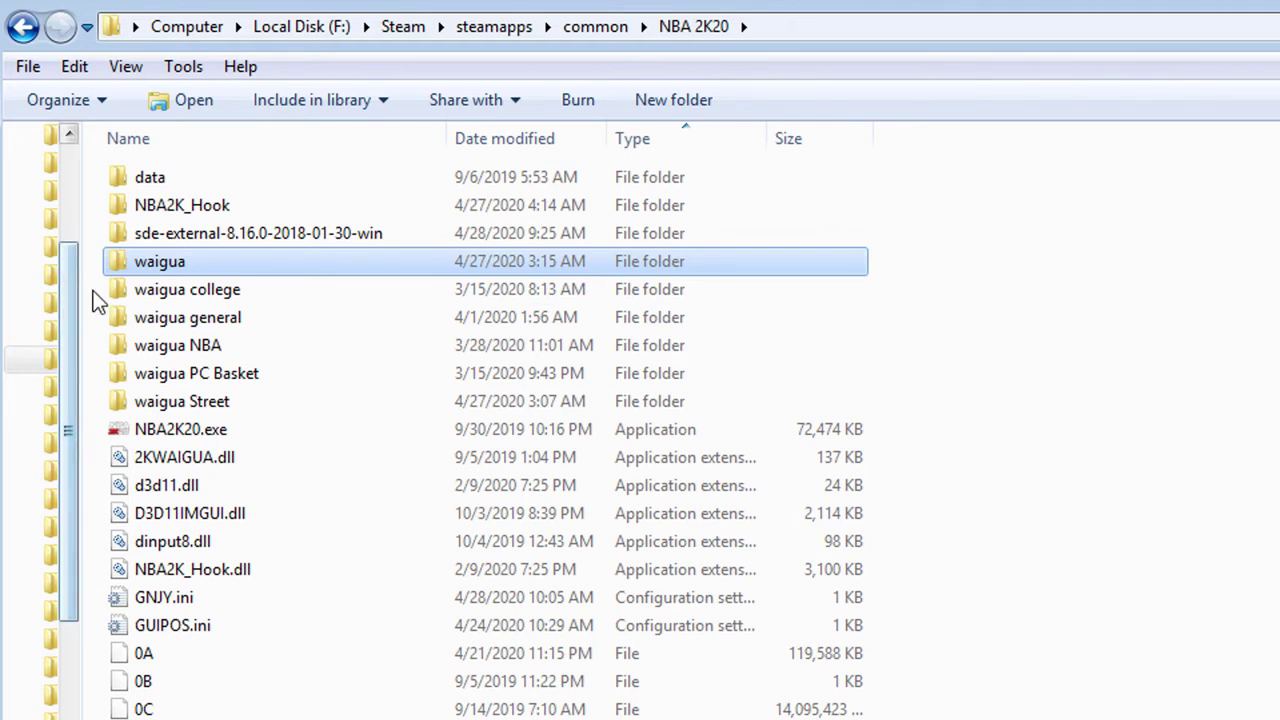
pyautogui.moveTo(94, 289)
pyautogui.mouseDown()
pyautogui.moveTo(268, 346)
pyautogui.moveTo(363, 402)
pyautogui.mouseUp()
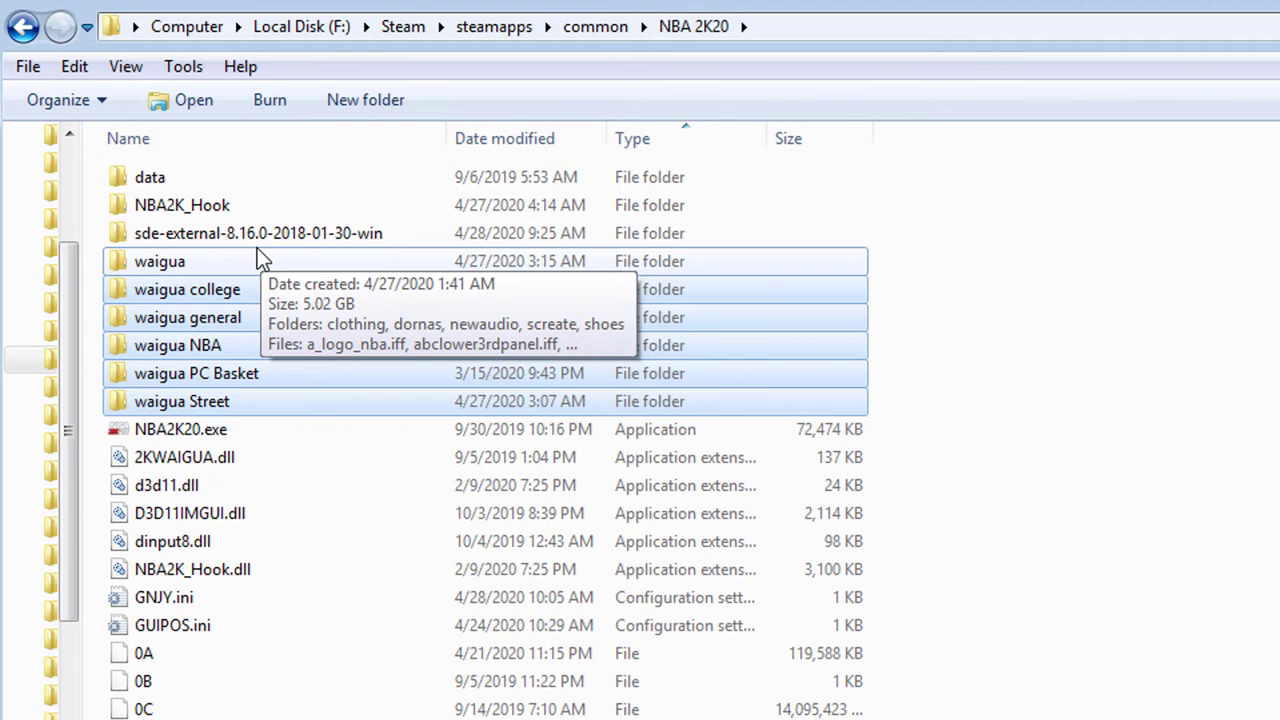
pyautogui.keyDown('ctrl'); pyautogui.click(257, 250); pyautogui.keyUp('ctrl')
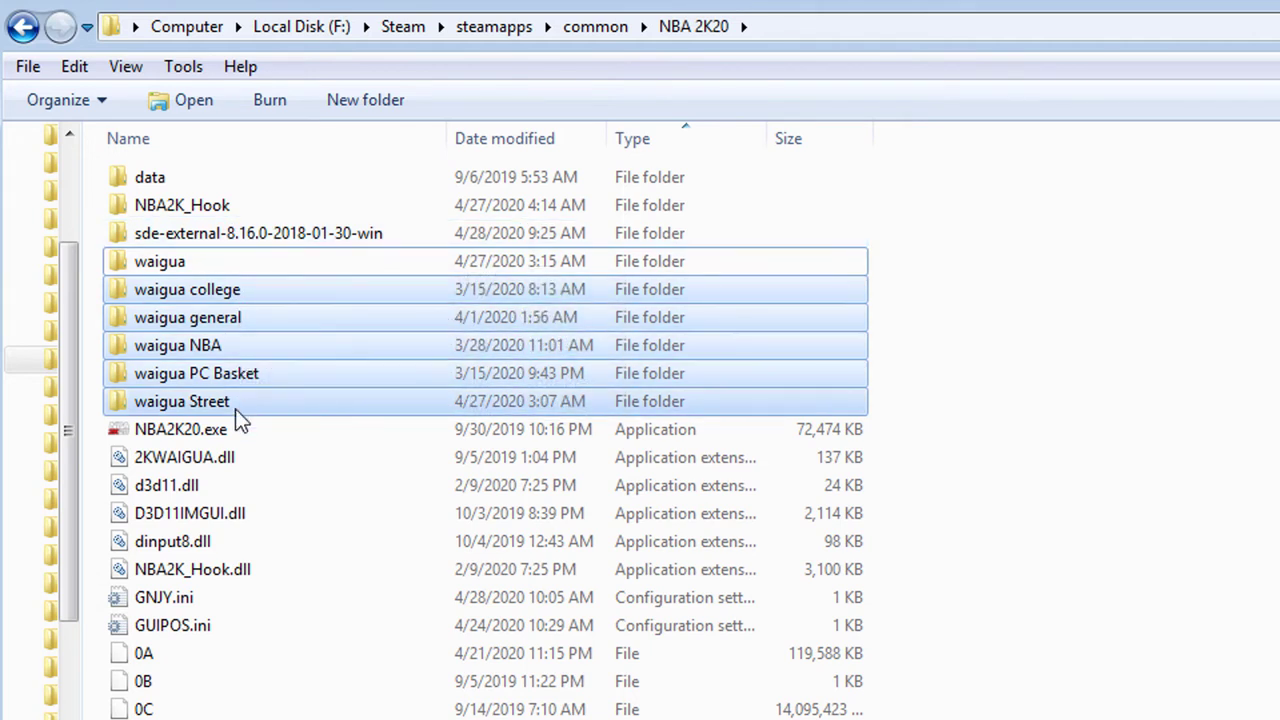
# - Inspect the waigua college, general, NBA, PC Basket and Street folders one by one
pyautogui.click(160, 289)
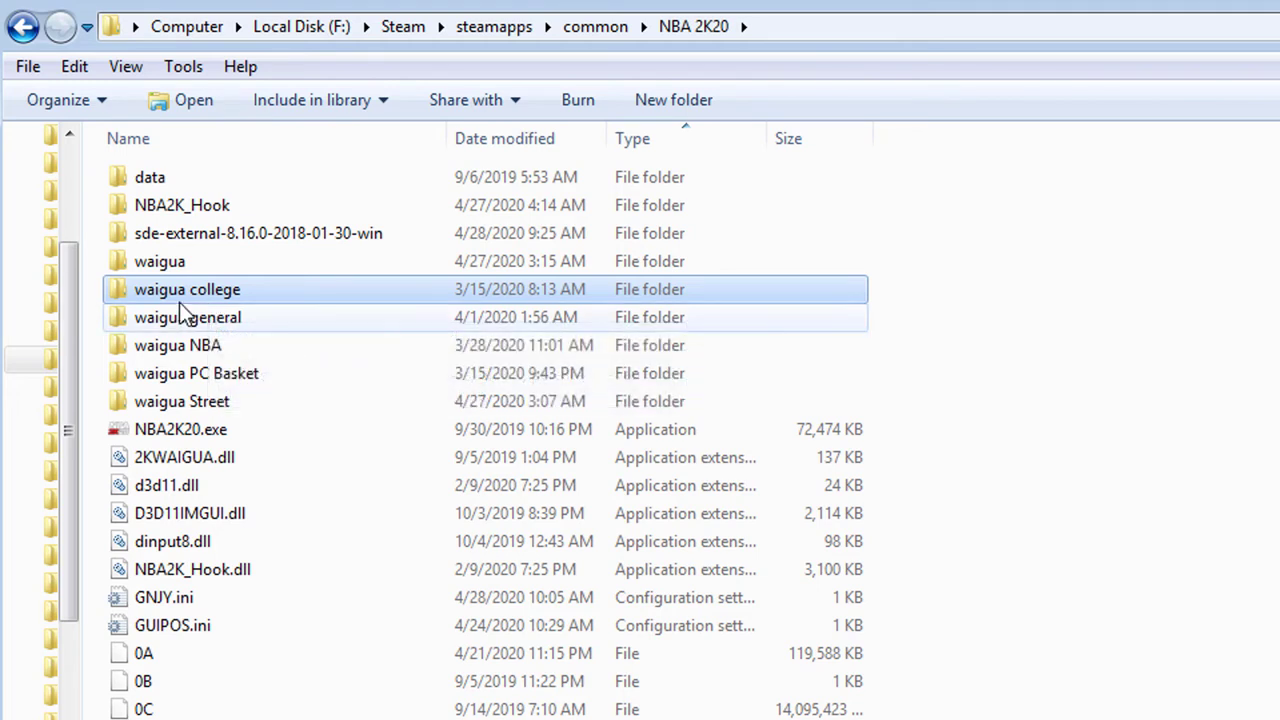
pyautogui.moveTo(187, 289)
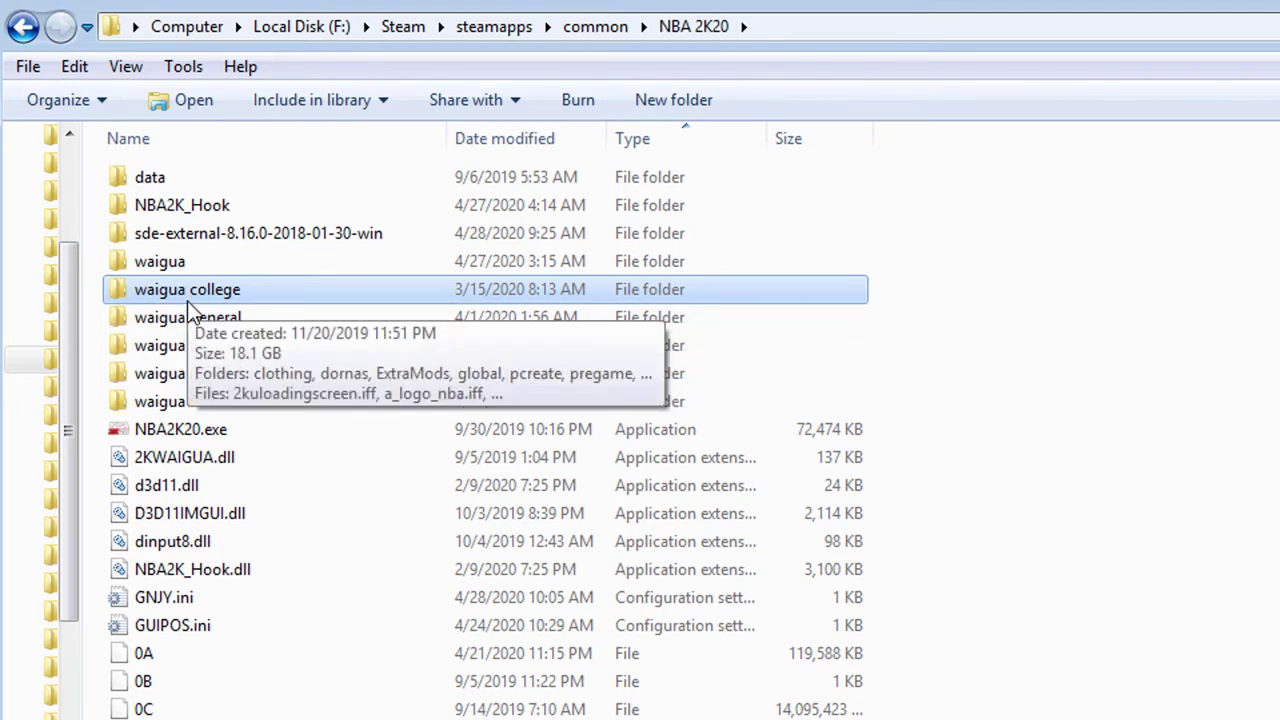
pyautogui.click(193, 292)
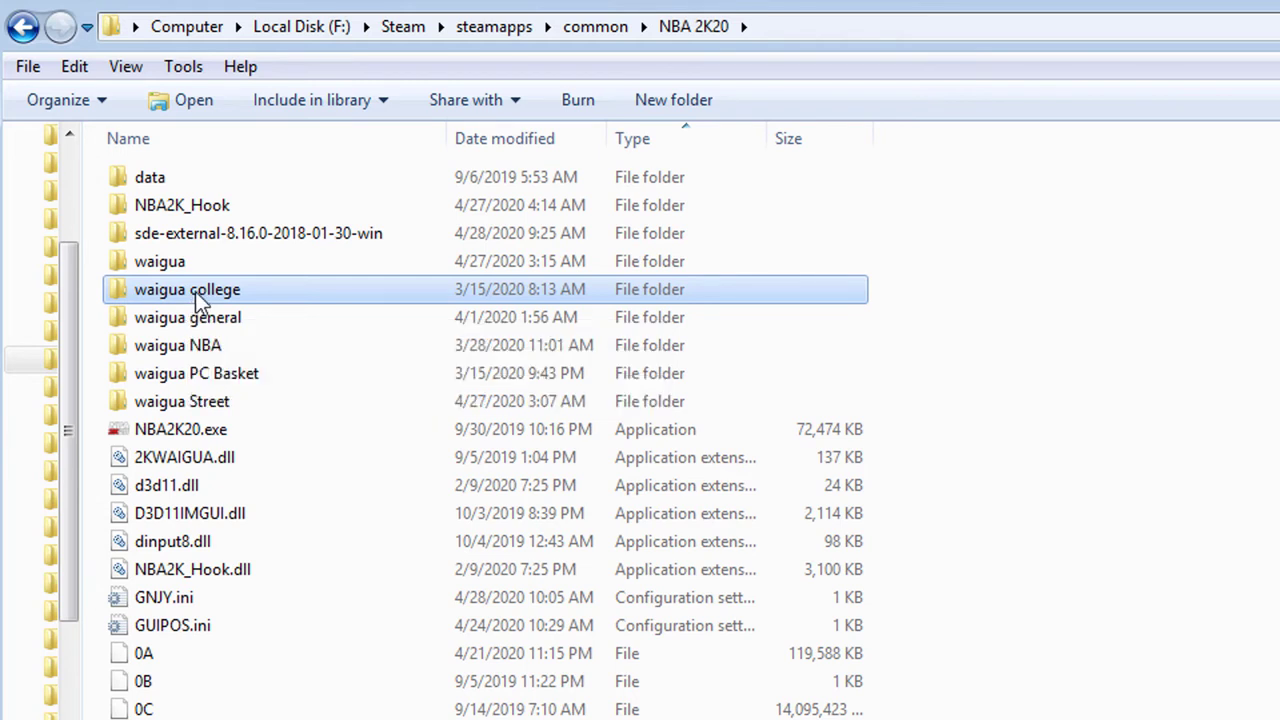
pyautogui.click(302, 297)
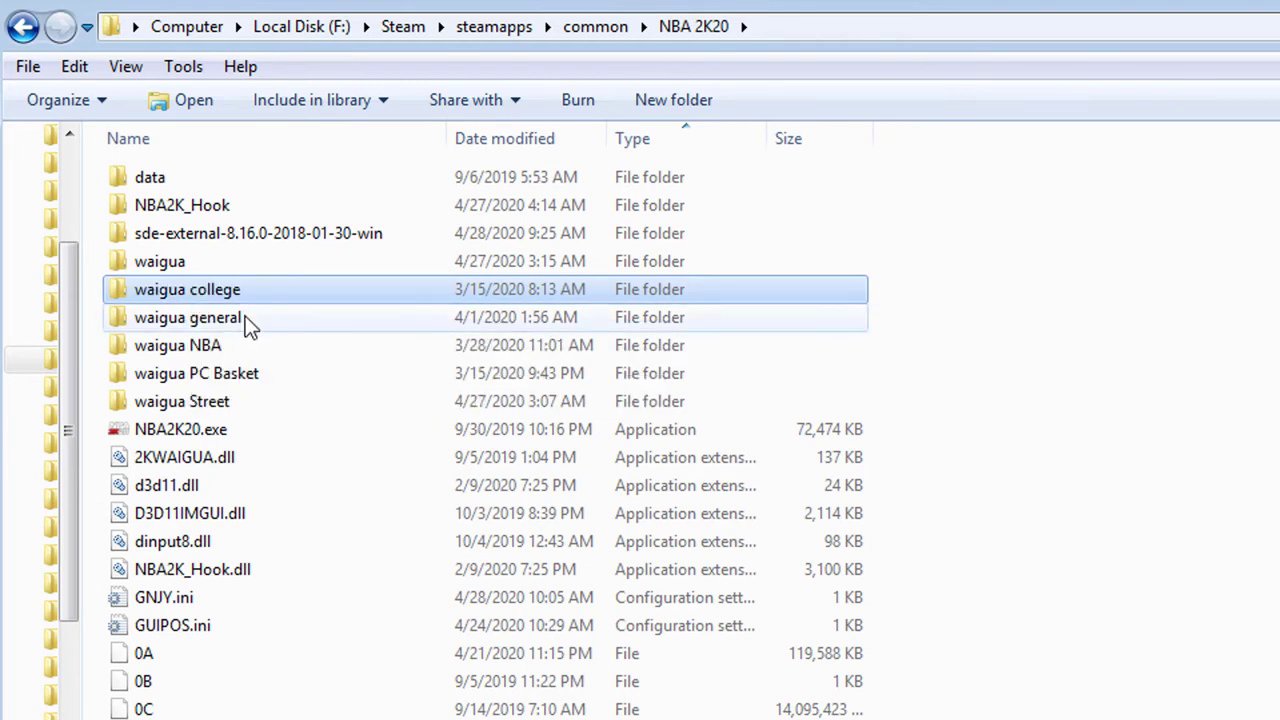
pyautogui.moveTo(200, 296)
pyautogui.click(215, 320)
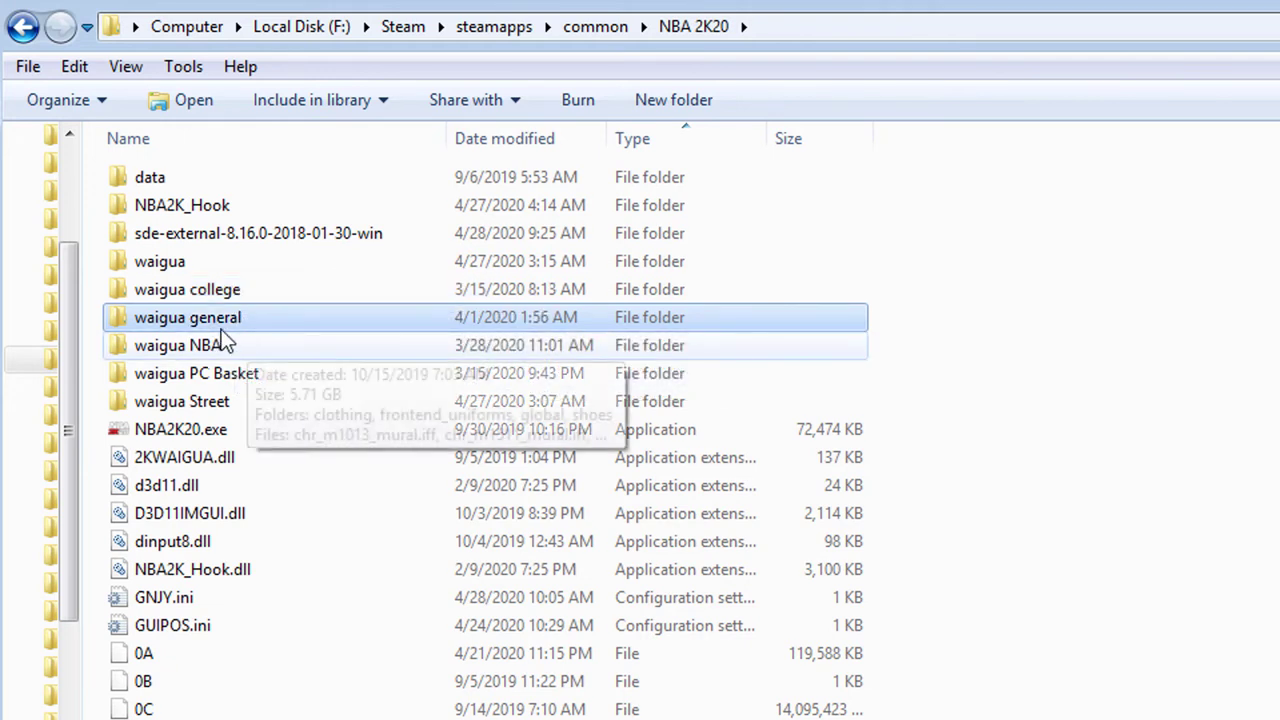
pyautogui.moveTo(188, 317)
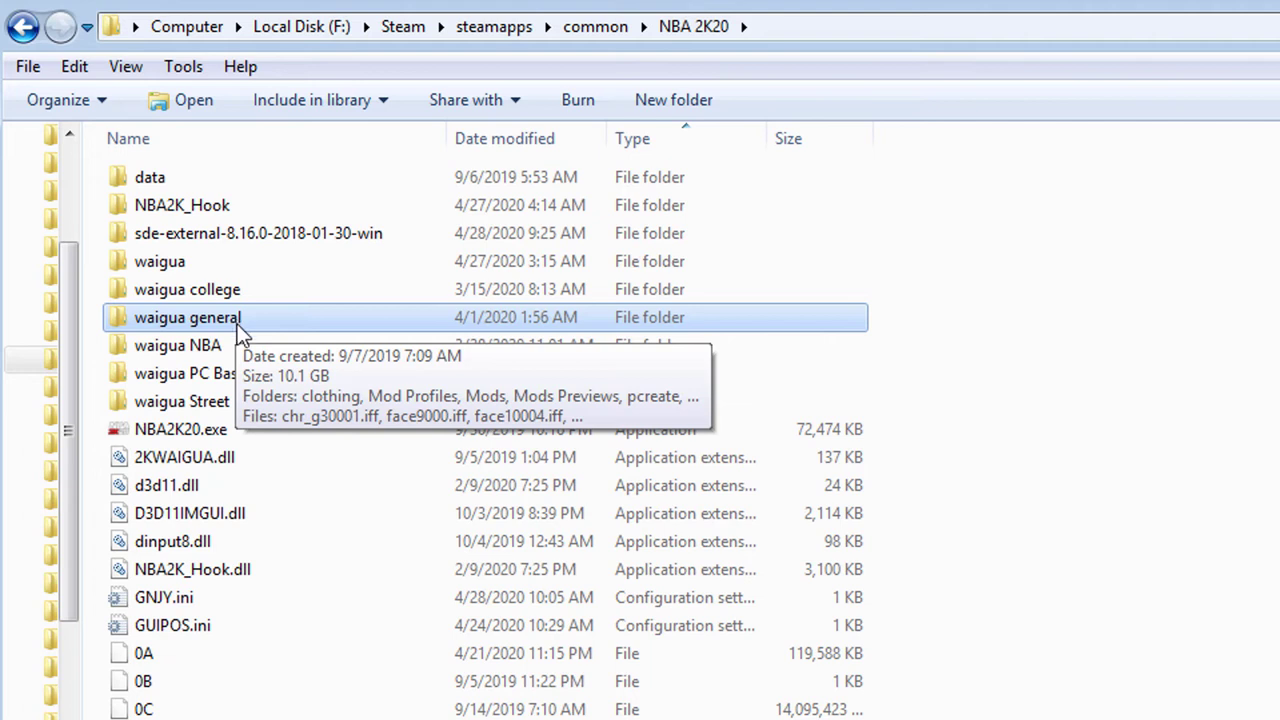
pyautogui.click(195, 346)
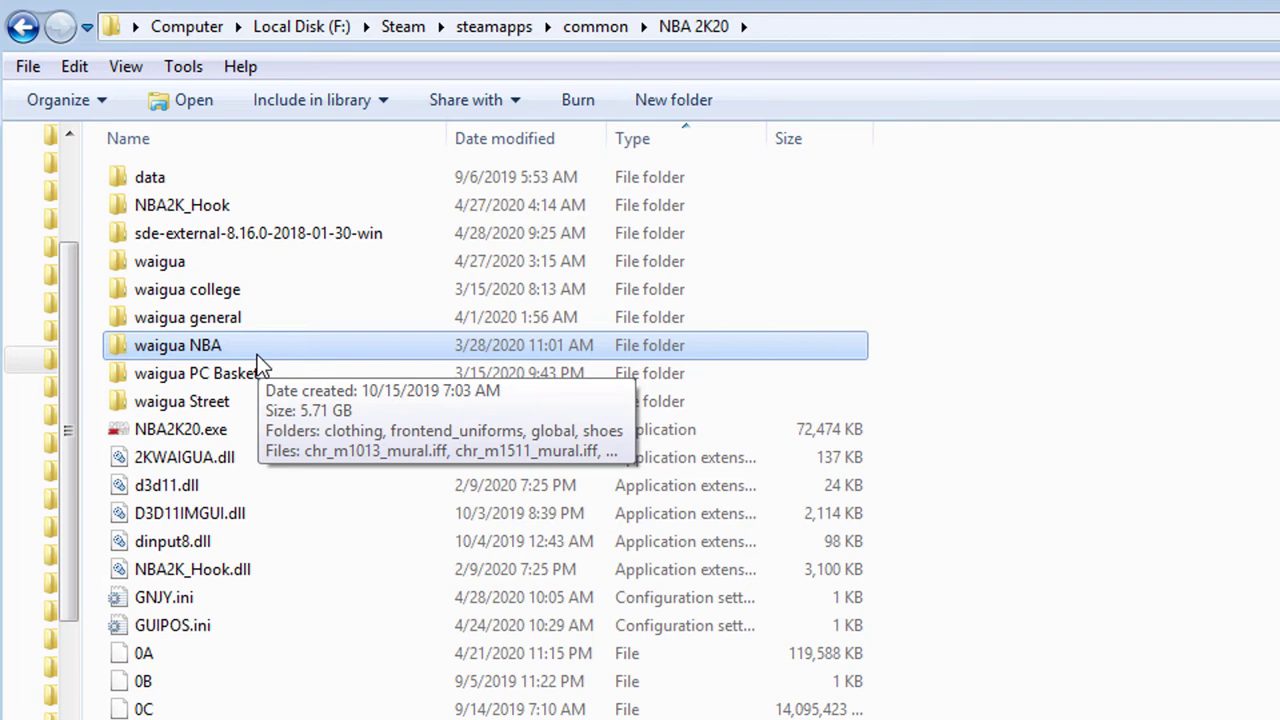
pyautogui.click(258, 357)
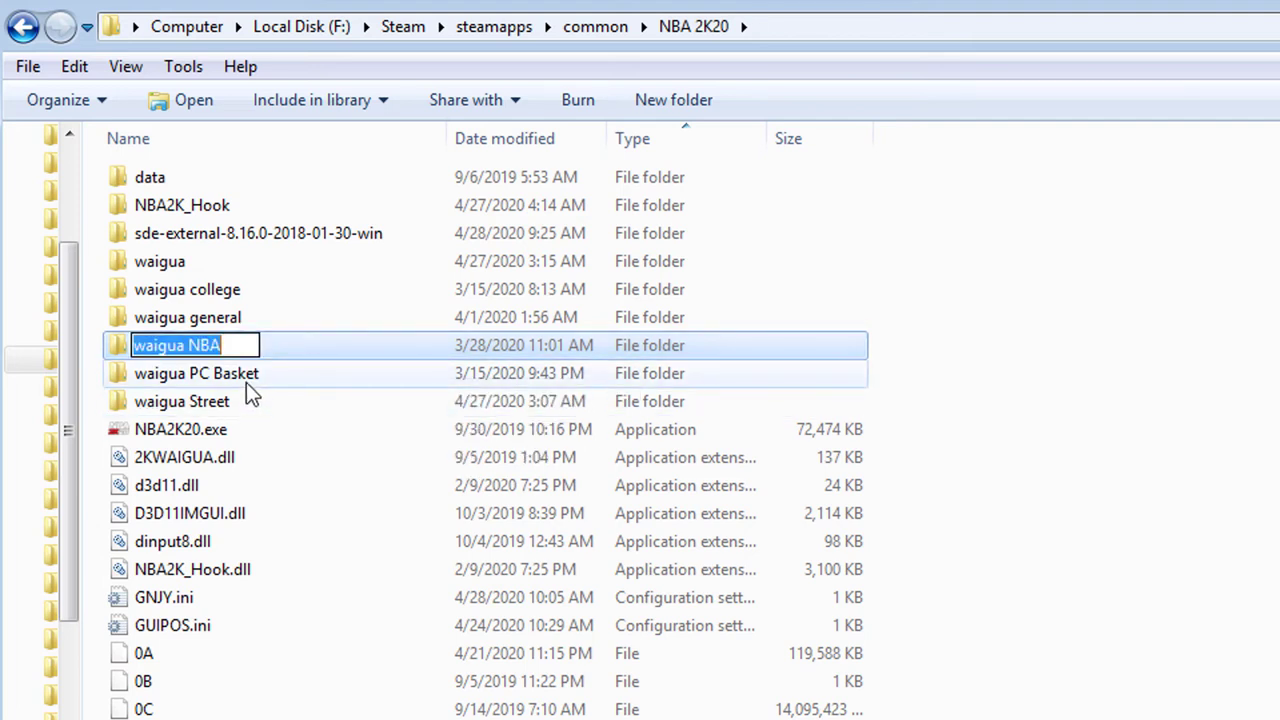
pyautogui.click(246, 381)
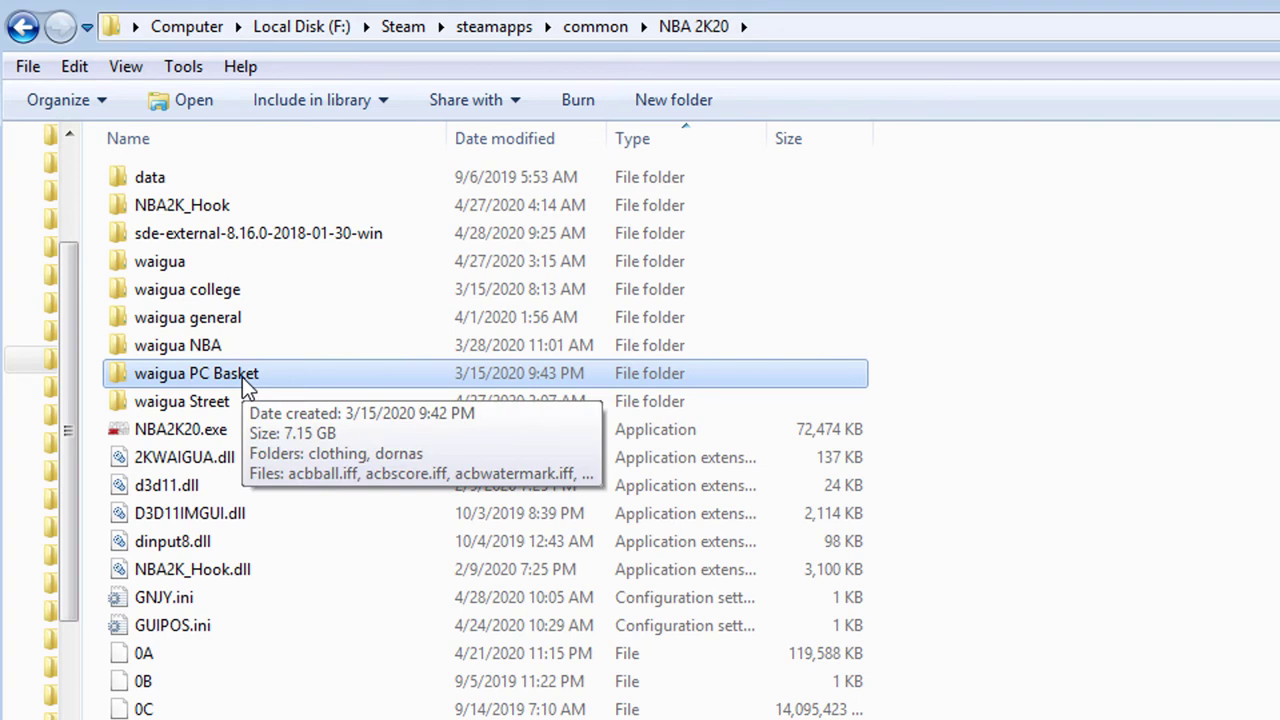
pyautogui.click(214, 406)
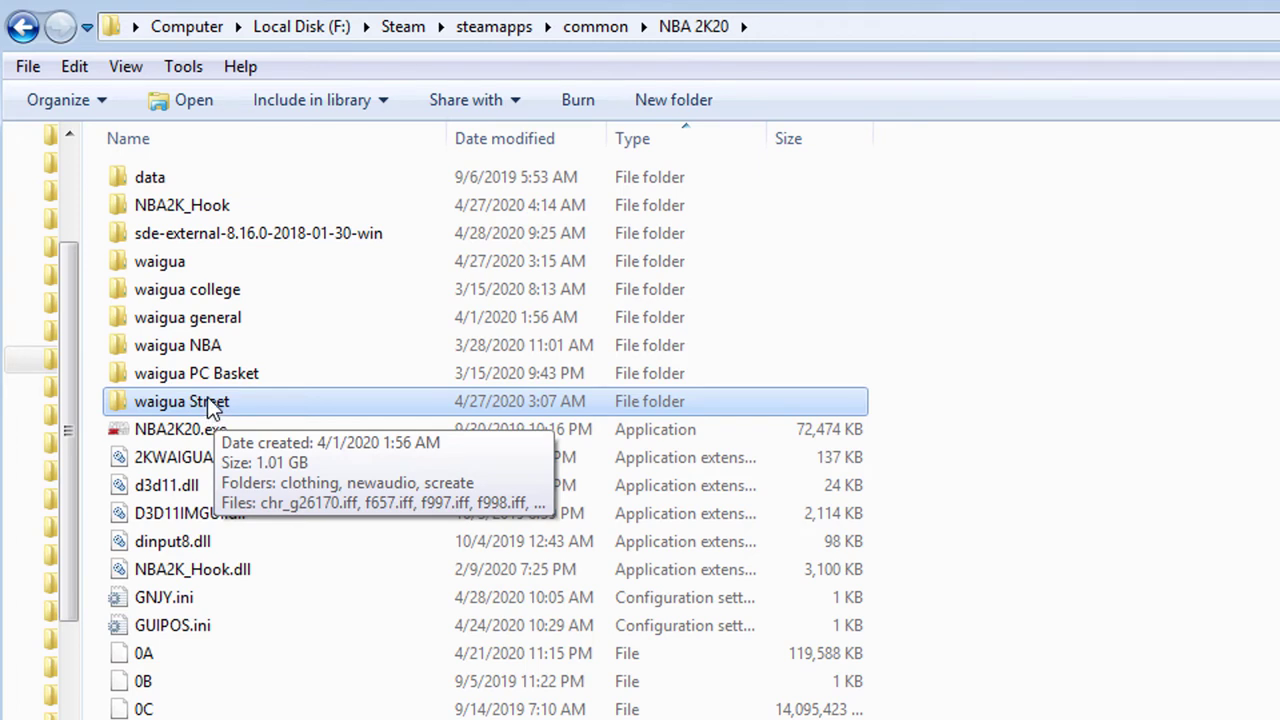
# - Rename the plain waigua folder by appending 'spmmer circuit' to its name
pyautogui.click(201, 265)
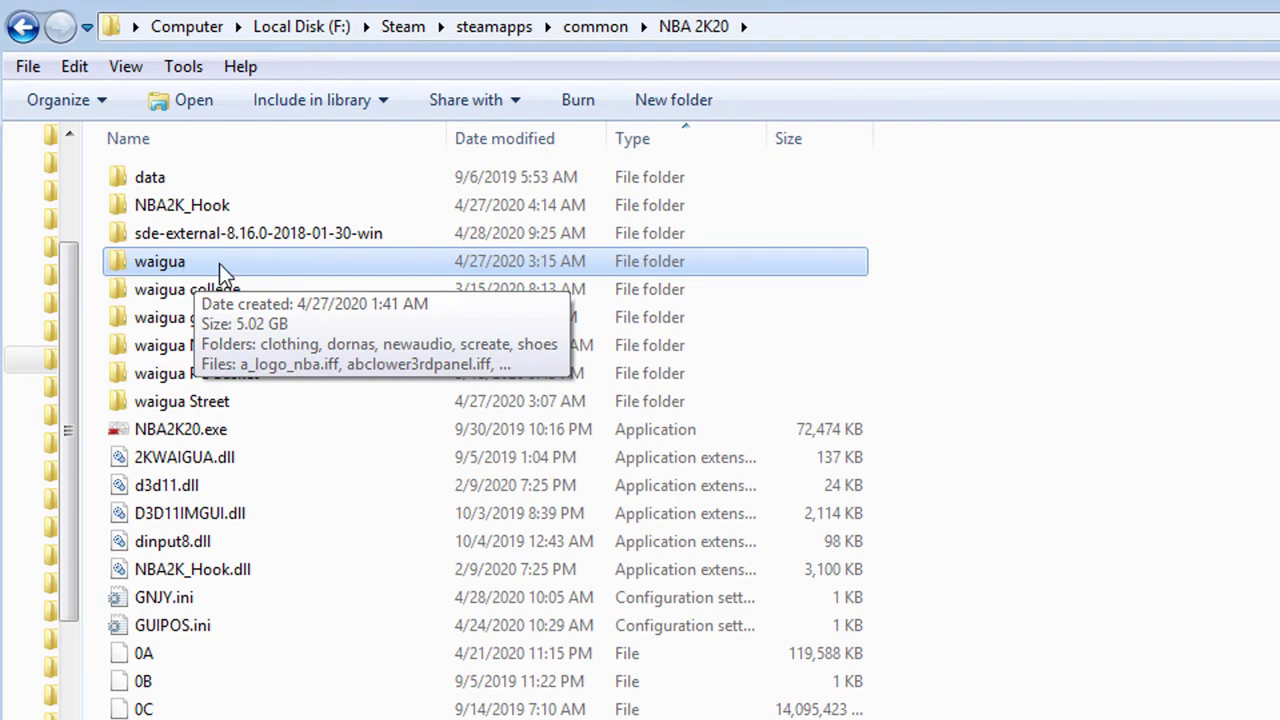
pyautogui.rightClick(198, 274)
pyautogui.click(186, 266)
pyautogui.rightClick(186, 266)
pyautogui.press('m')
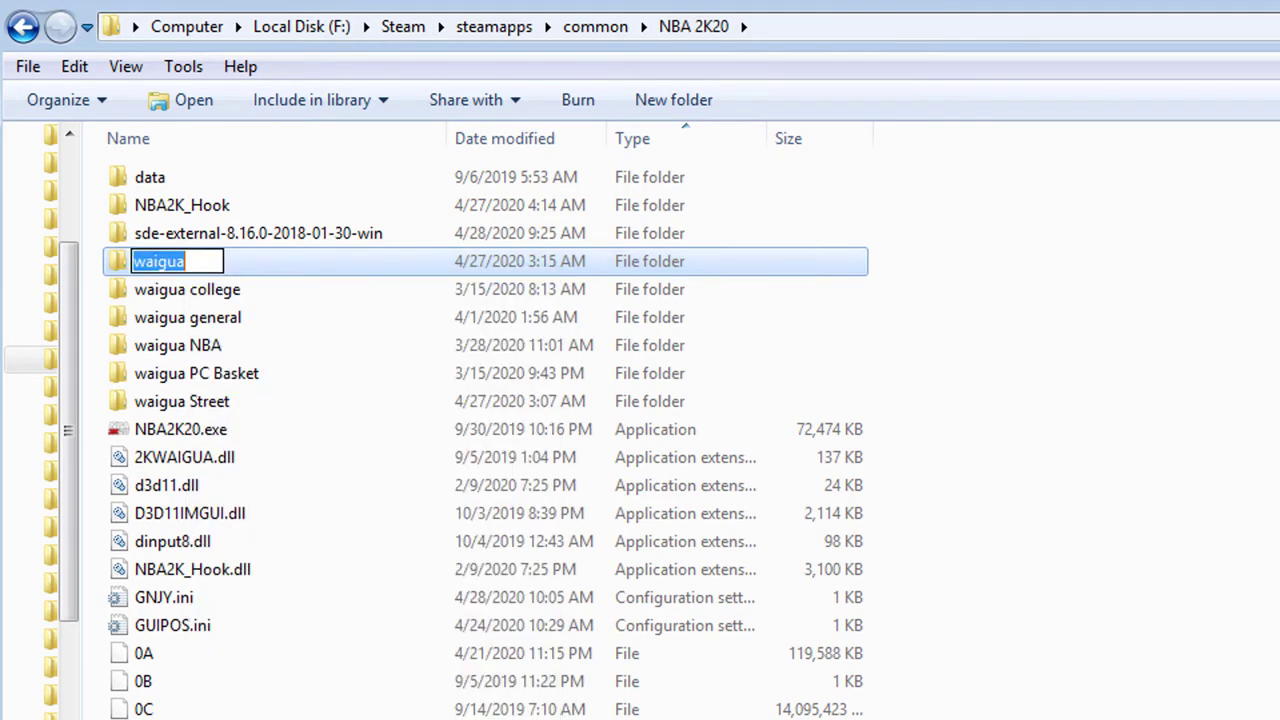
pyautogui.click(198, 264)
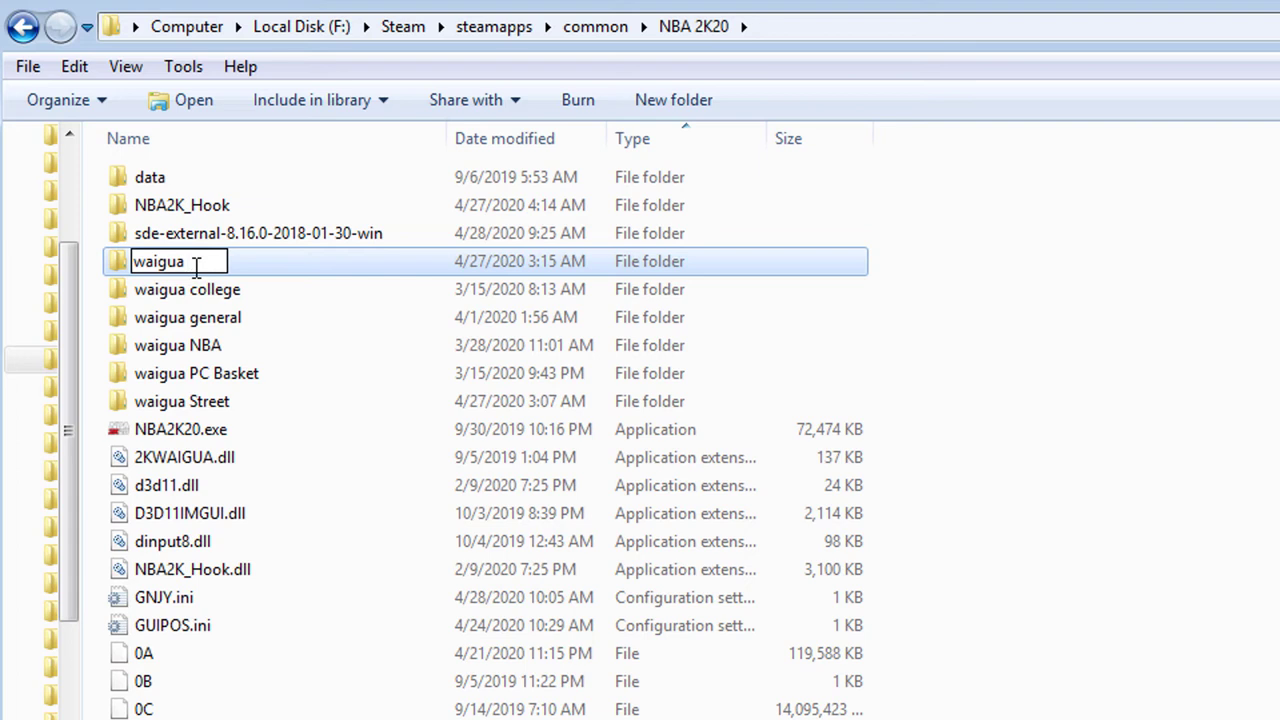
pyautogui.write('spmm')
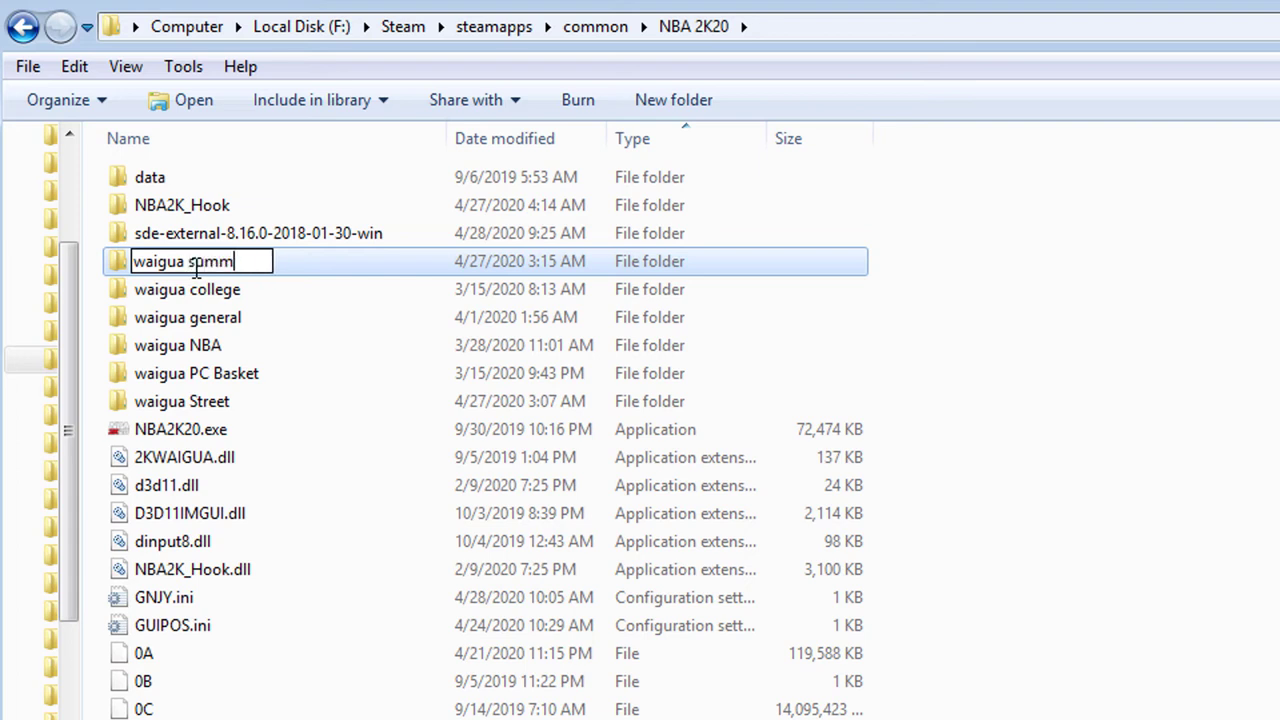
pyautogui.write('er circuit')
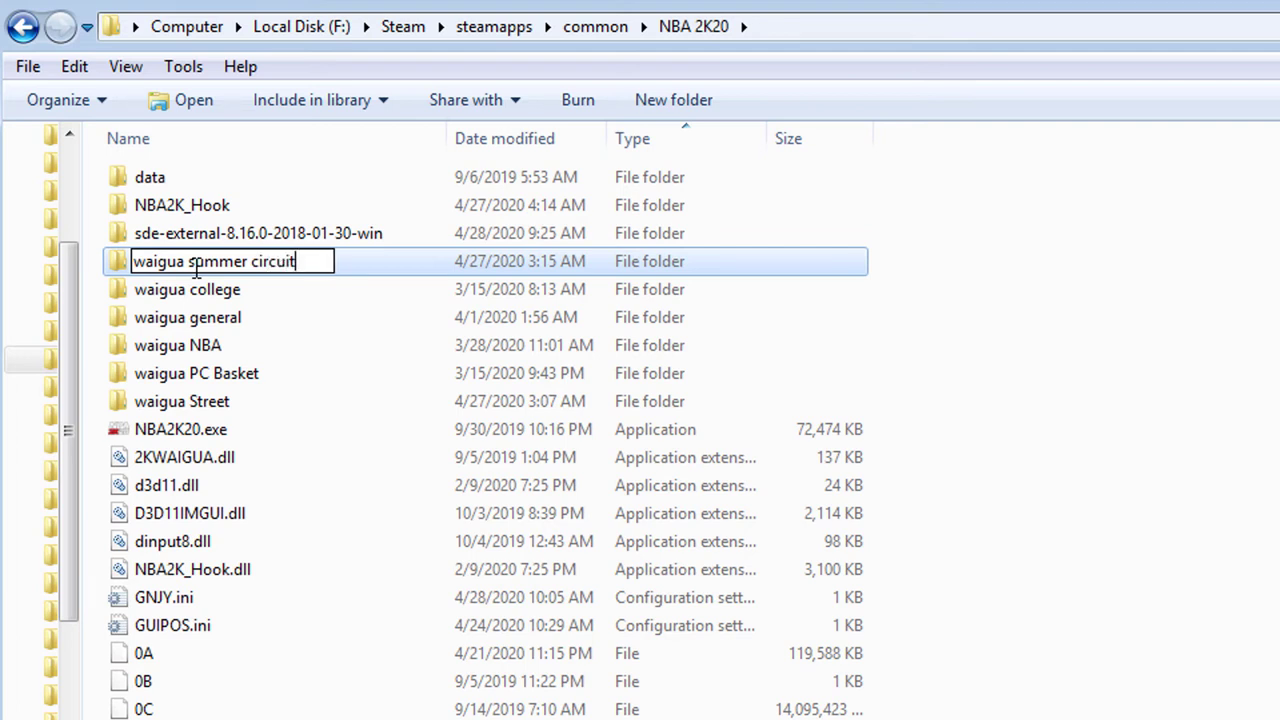
pyautogui.press('Return')
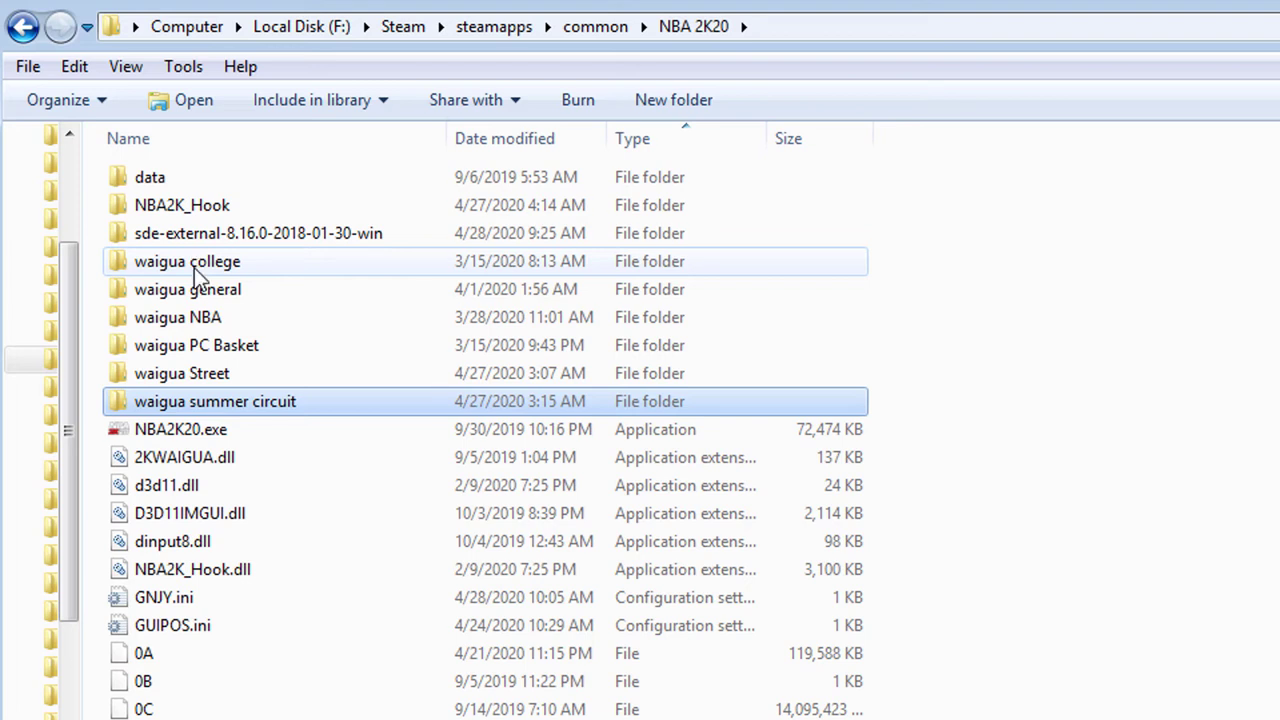
# - Rename waigua college to plain 'waigua' by deleting 'college' from its name
pyautogui.click(229, 345)
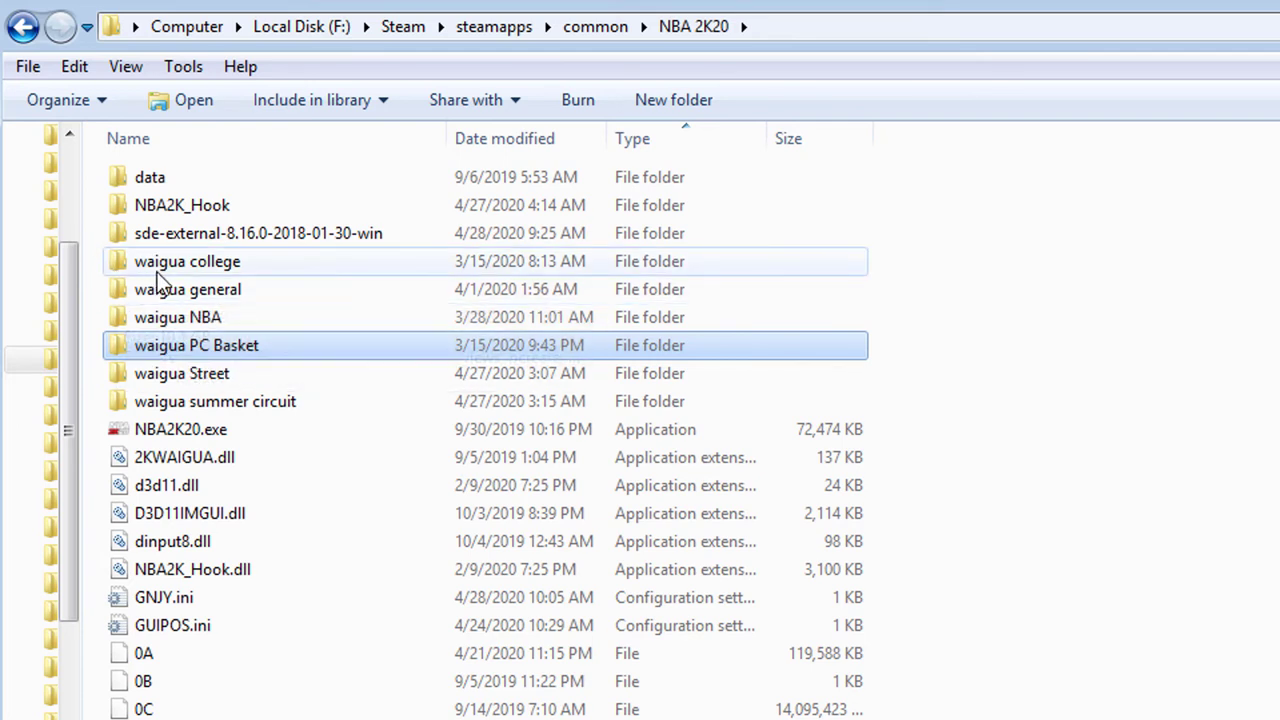
pyautogui.moveTo(94, 255); pyautogui.dragTo(274, 418)
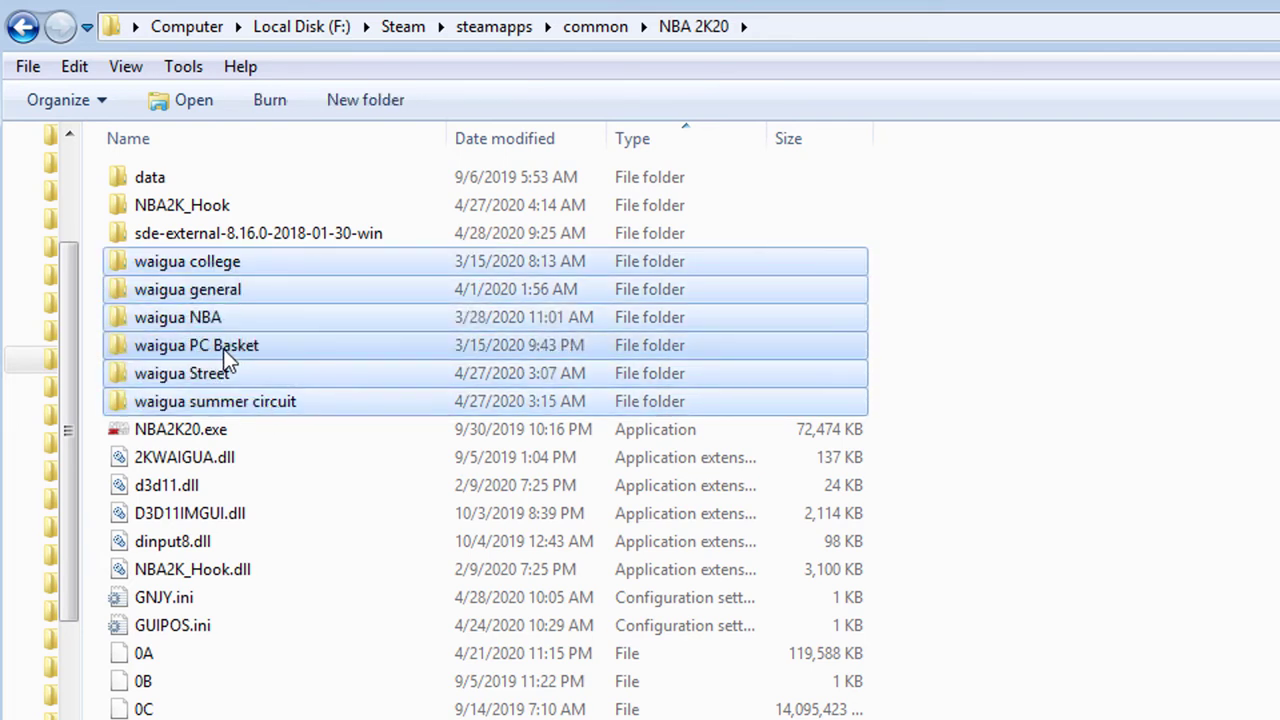
pyautogui.click(217, 272)
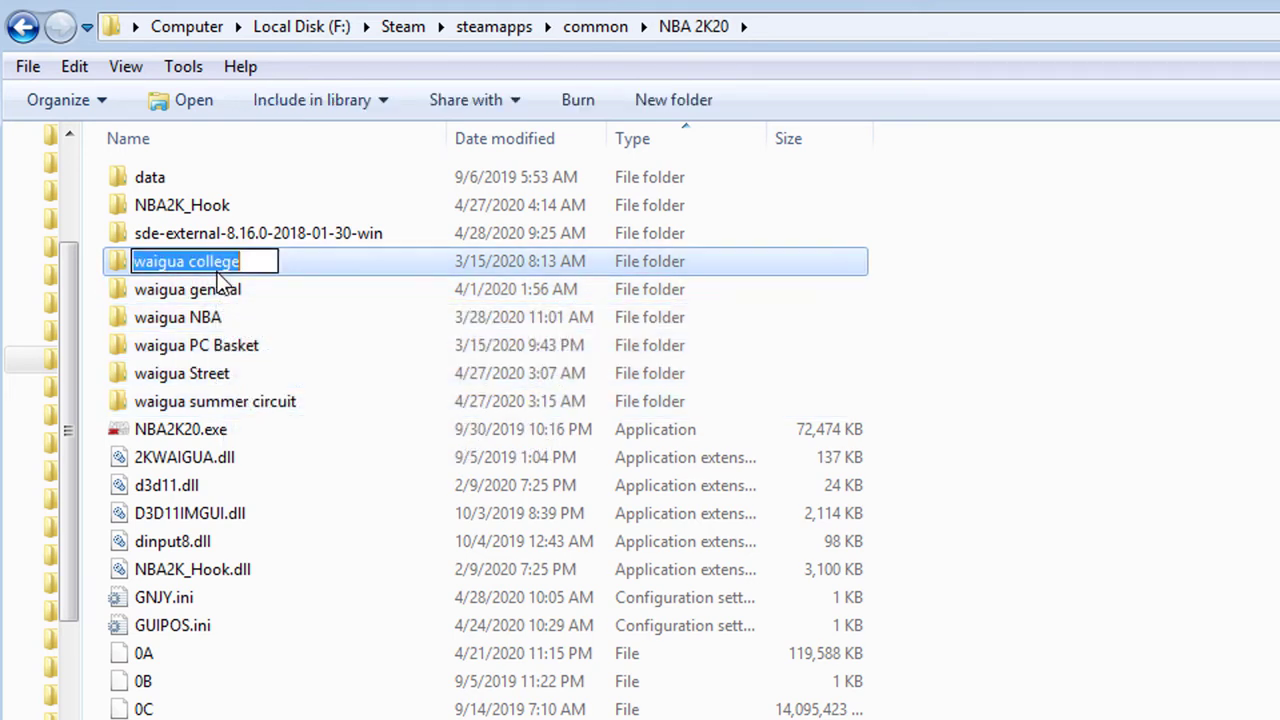
pyautogui.moveTo(257, 268); pyautogui.dragTo(189, 261)
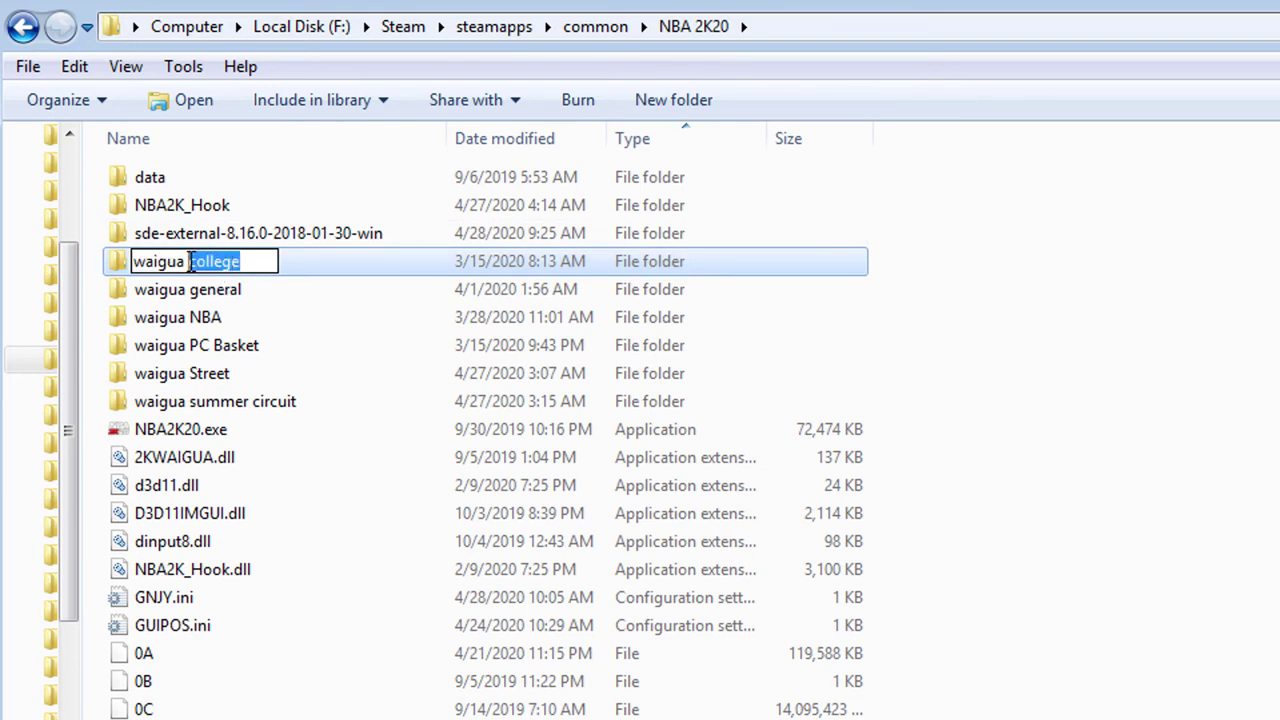
pyautogui.press('BackSpace')
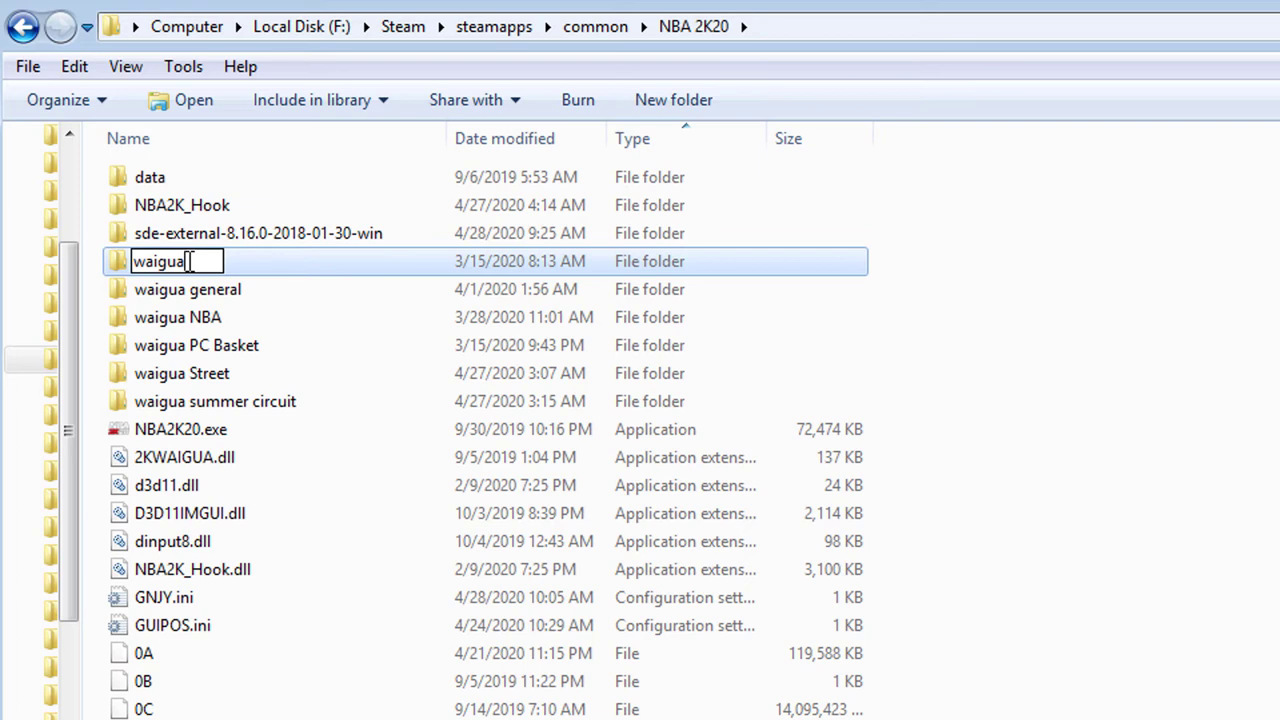
pyautogui.press('Return')
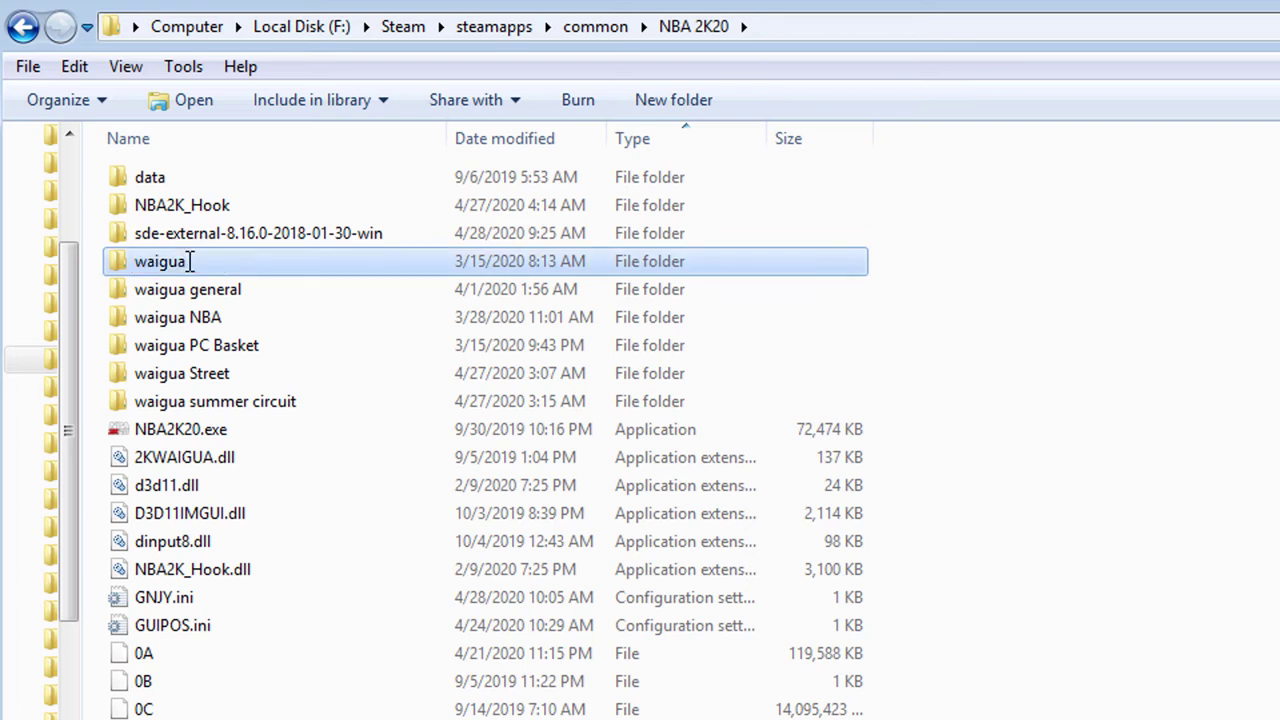
# - Check the waigua folder's contents in NBA 2K20, then rename it to 'college'
pyautogui.doubleClick(185, 261)
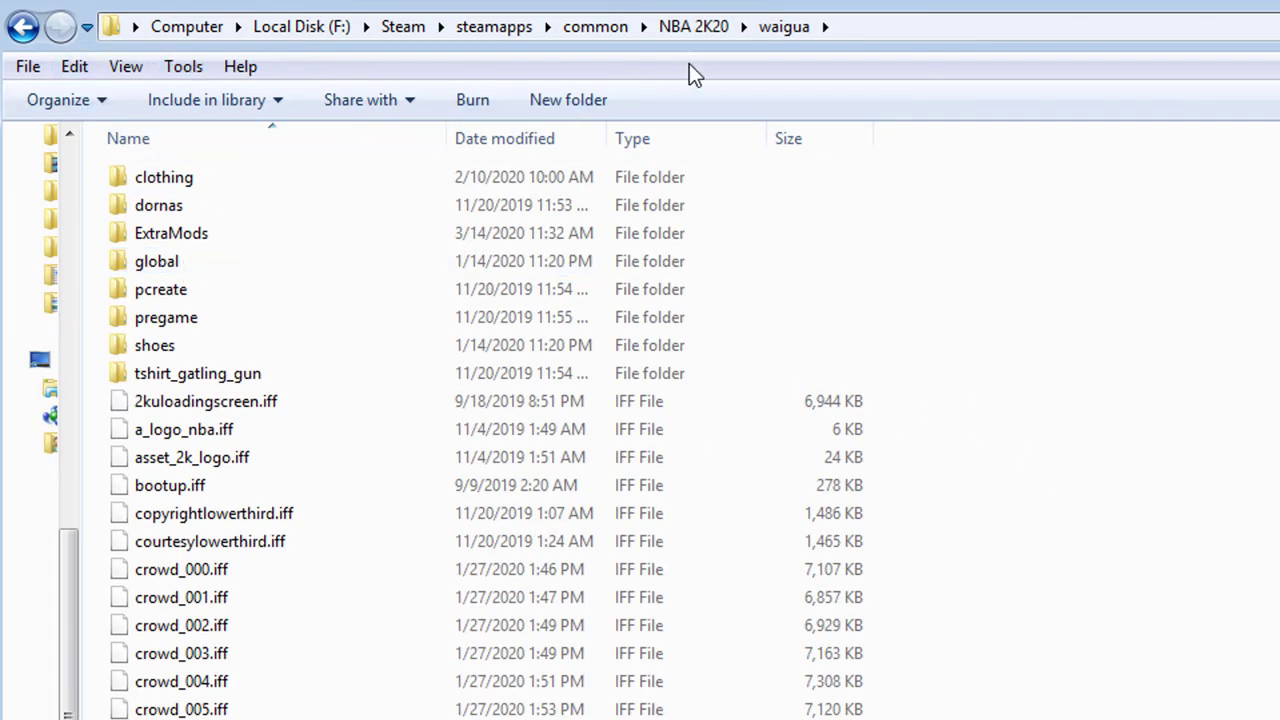
pyautogui.click(694, 26)
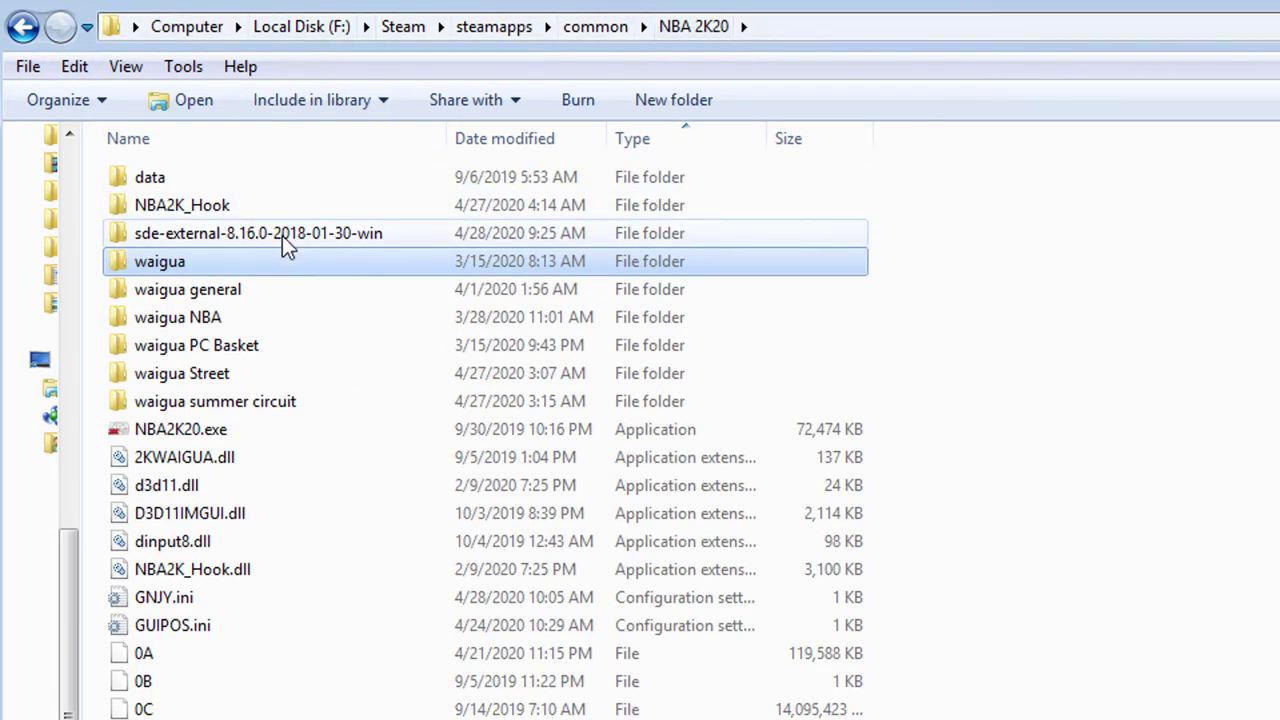
pyautogui.press('F2')
pyautogui.press('BackSpace')
pyautogui.write('college')
pyautogui.press('Return')
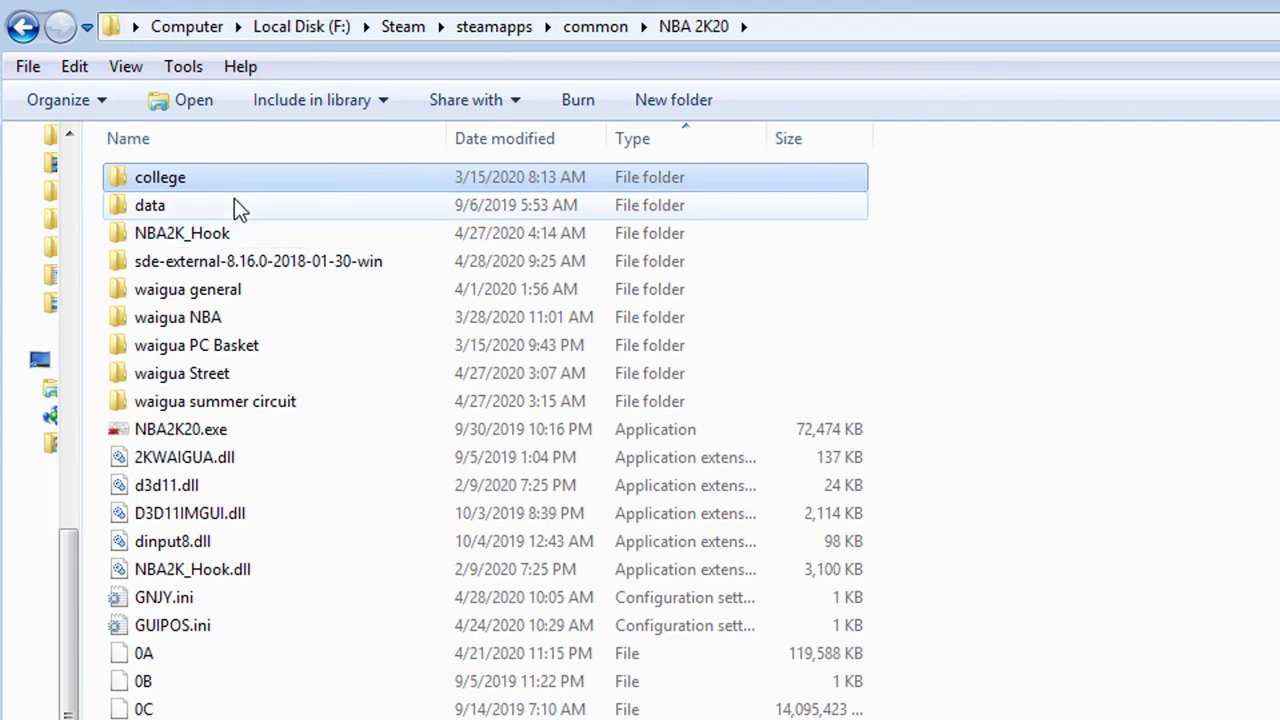
# - Start renaming college by typing 'waigua' at the beginning of the name
pyautogui.press('F2')
pyautogui.press('Right')
pyautogui.press('Left')
pyautogui.press('Left')
pyautogui.press('Home')
pyautogui.write('waigua')
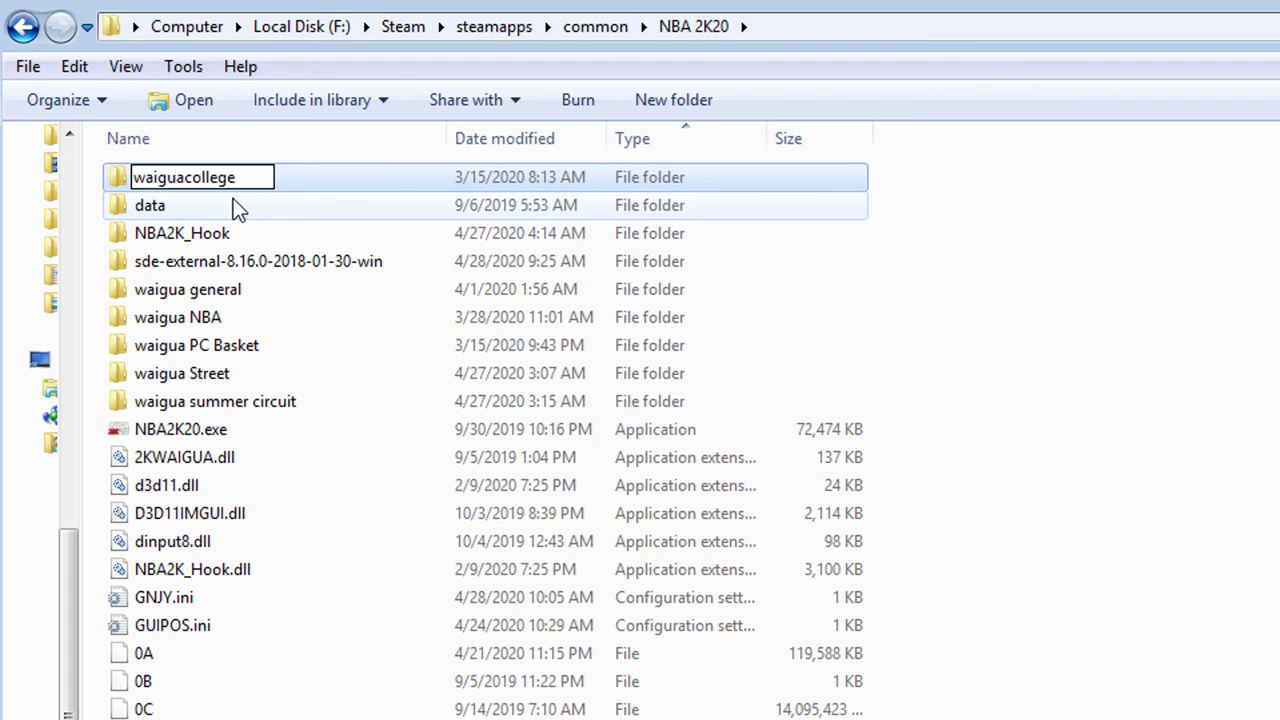
# - Confirm the name 'waigua college', then view waigua general's contents and return to NBA 2K20
pyautogui.press('Return')
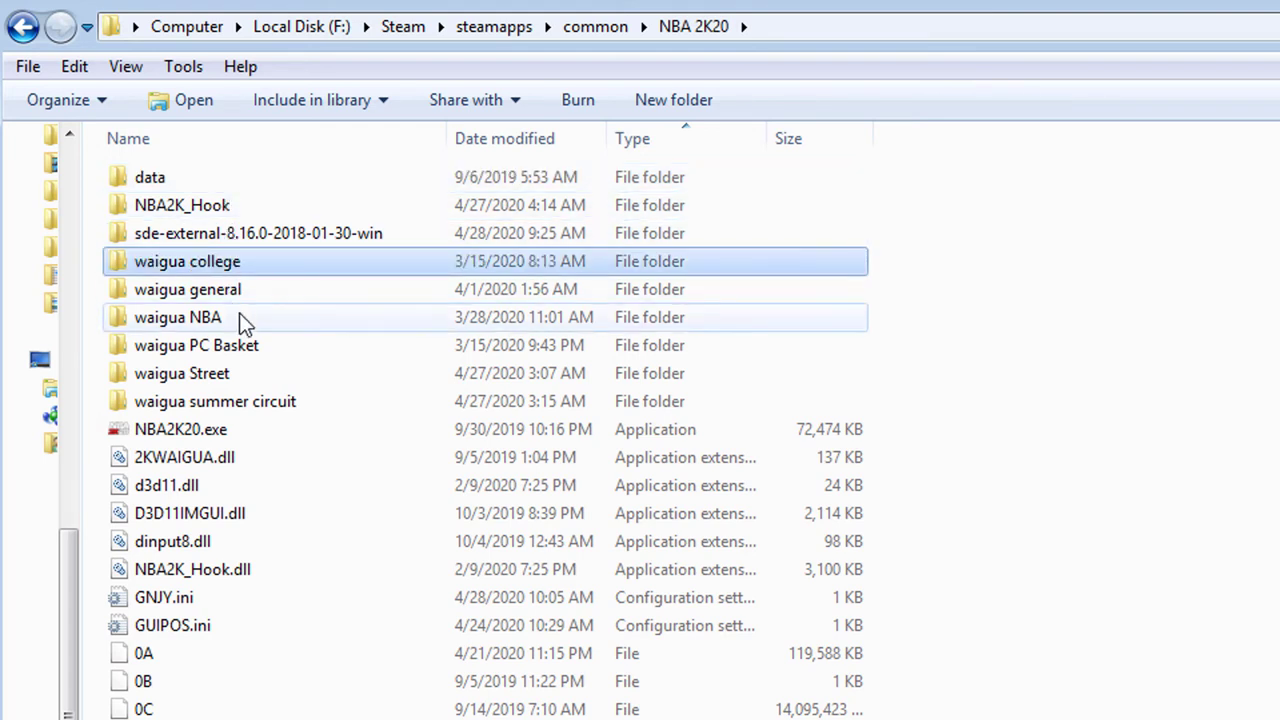
pyautogui.click(194, 298)
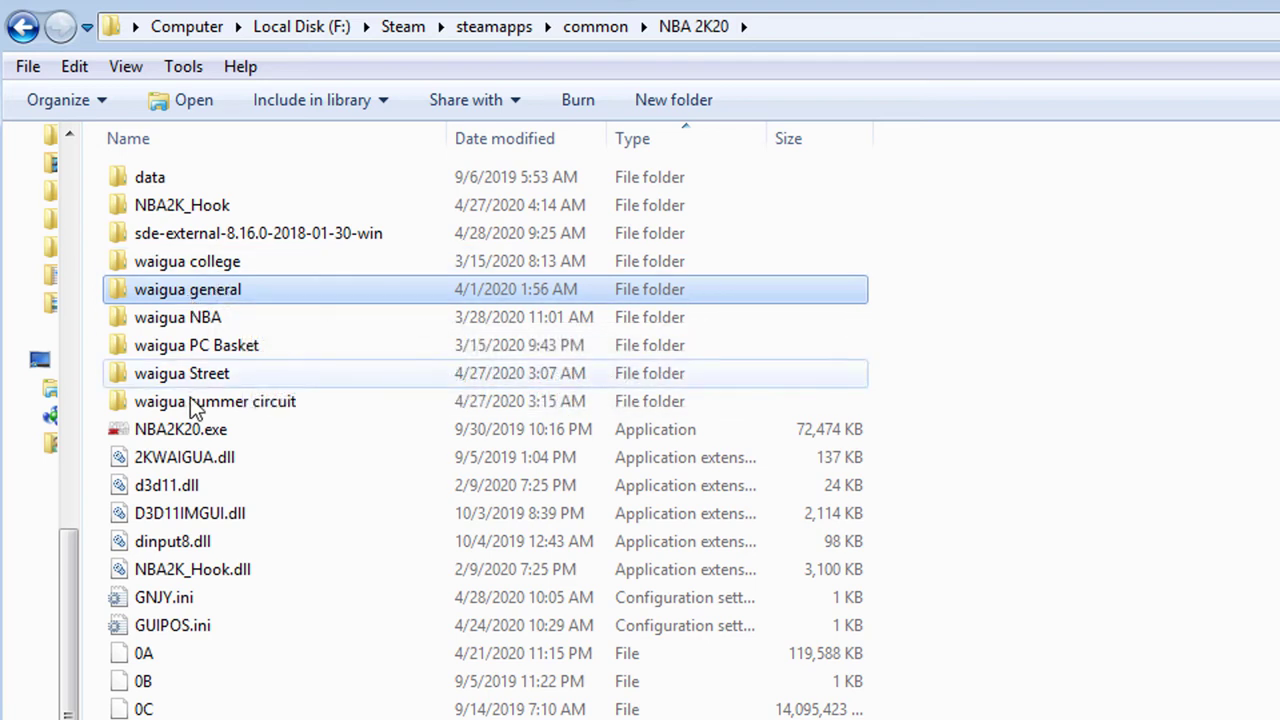
pyautogui.doubleClick(229, 289)
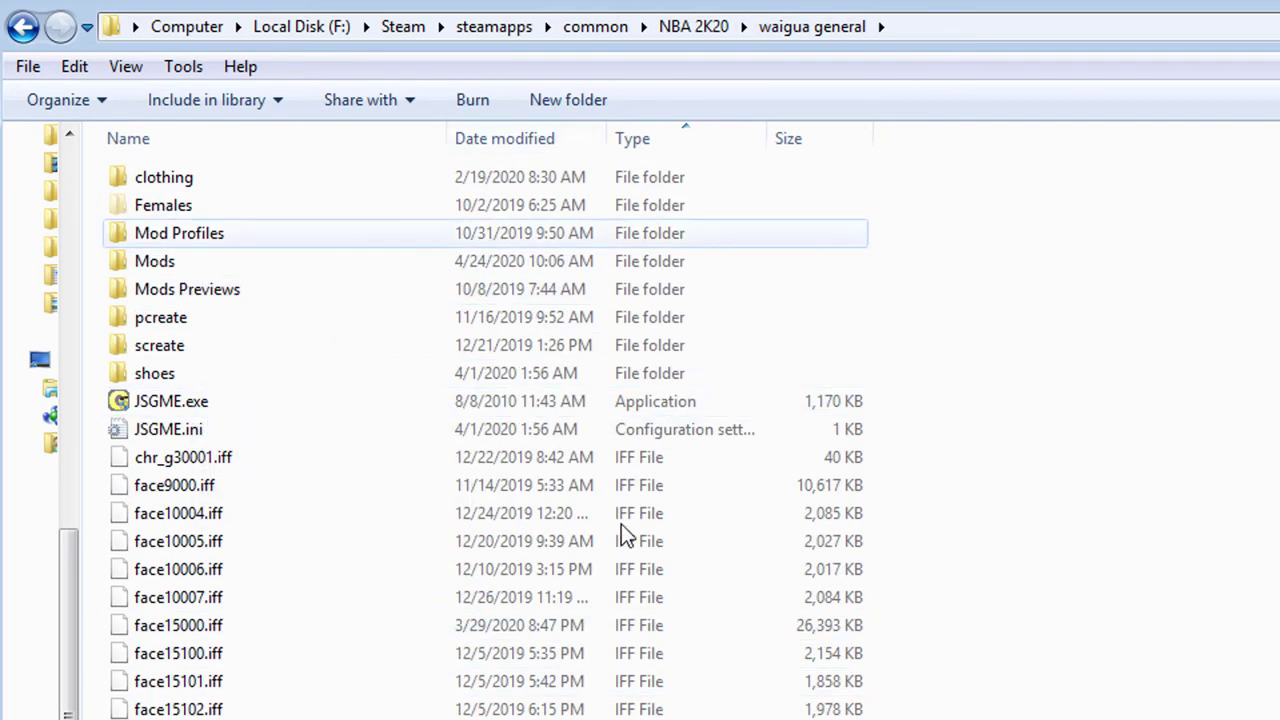
pyautogui.click(677, 23)
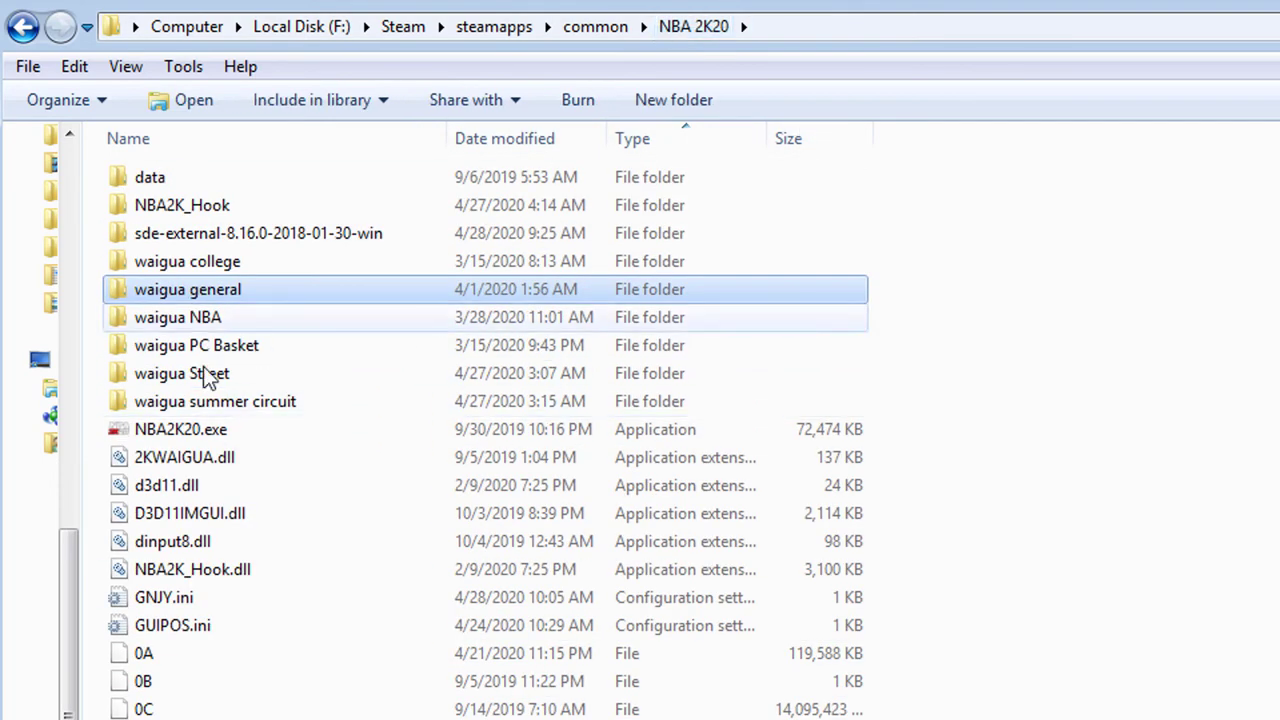
# - Compare the Street, summer circuit, college and PC Basket waigua folders by selecting each
pyautogui.moveTo(98, 410); pyautogui.dragTo(218, 269)
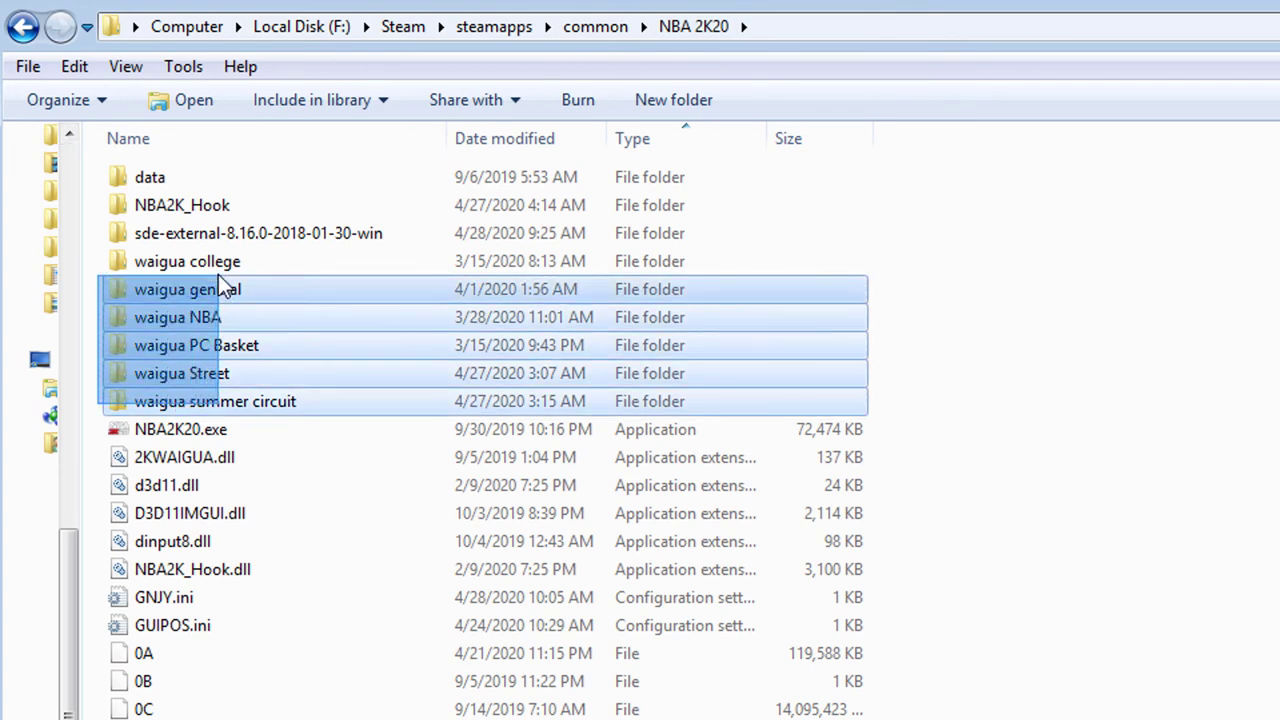
pyautogui.click(257, 380)
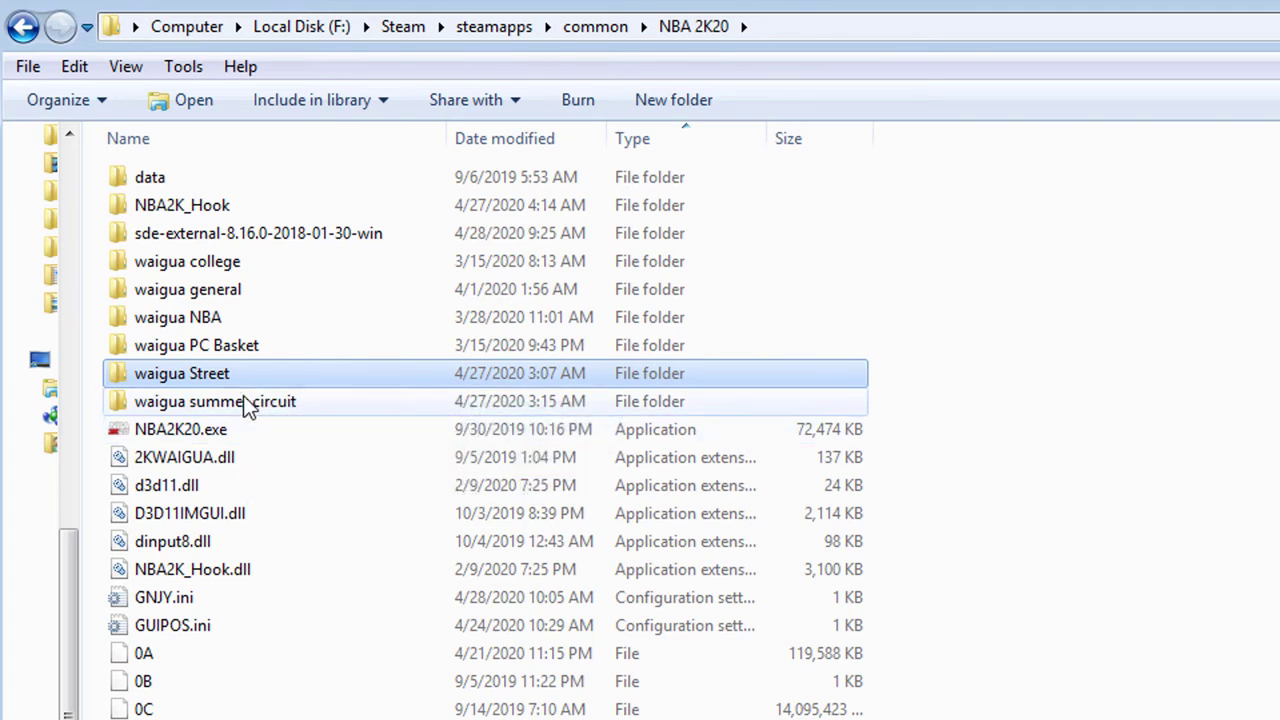
pyautogui.click(246, 401)
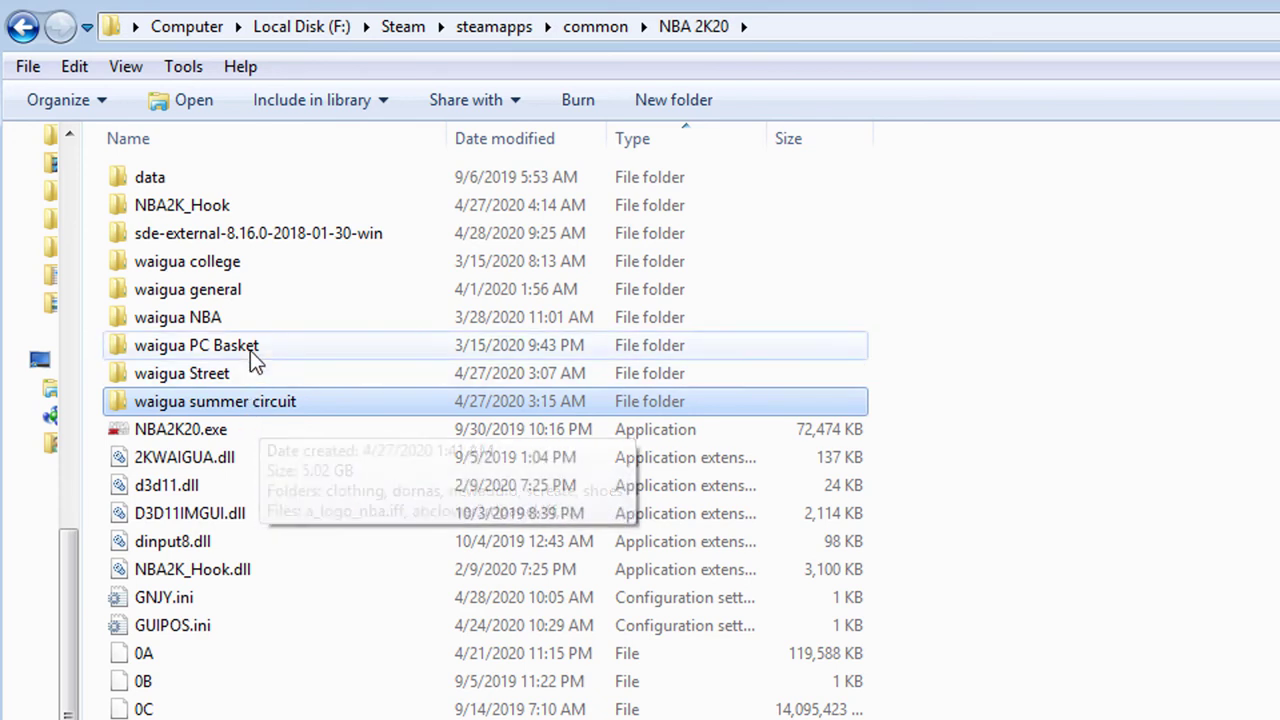
pyautogui.click(324, 268)
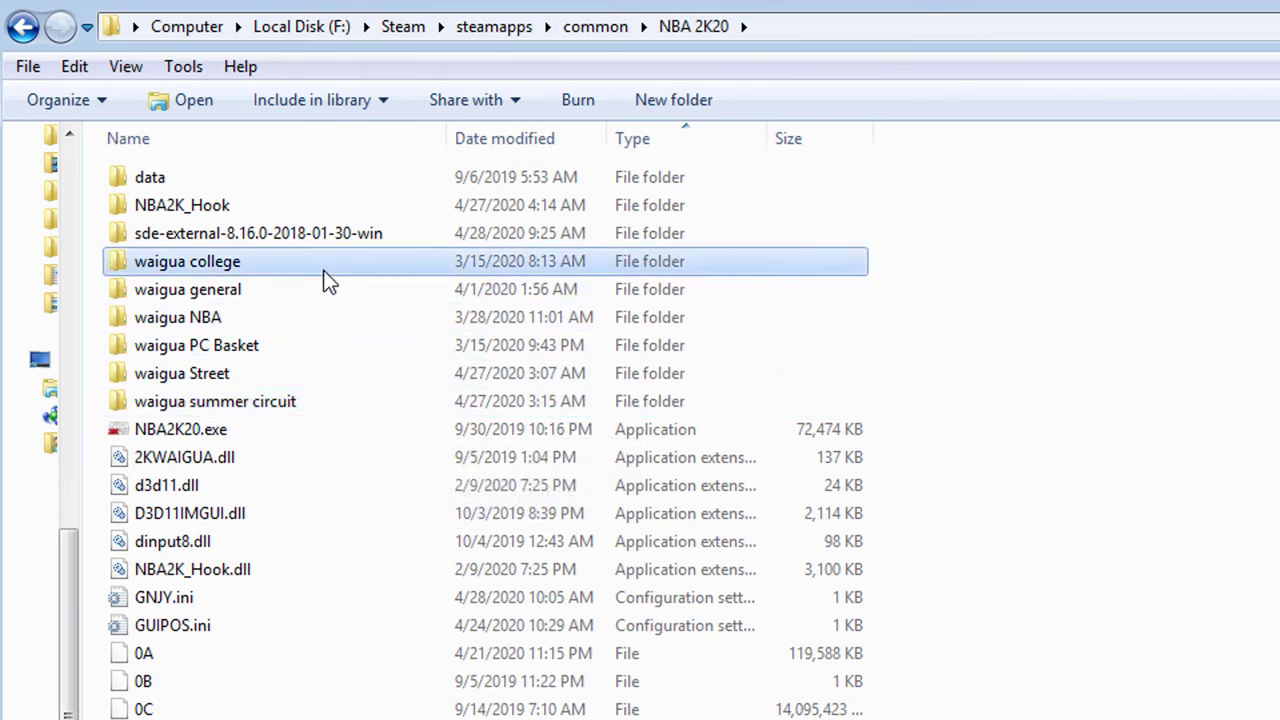
pyautogui.click(287, 348)
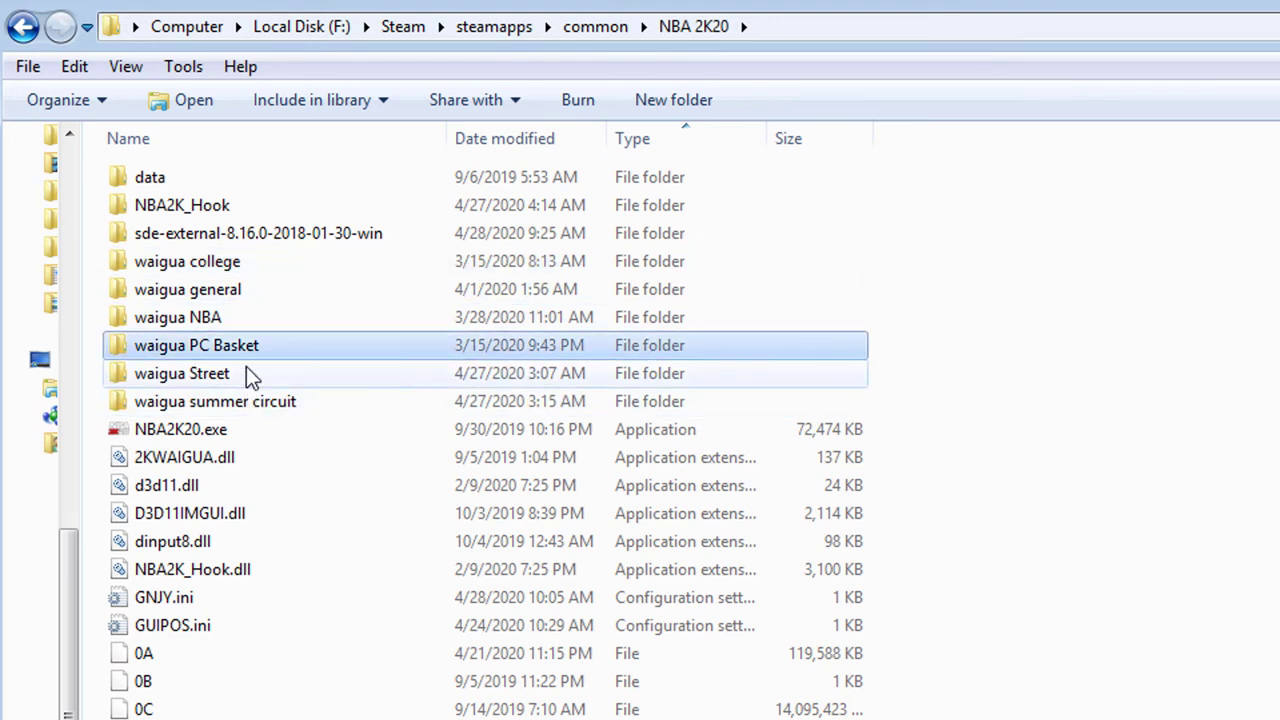
pyautogui.click(274, 410)
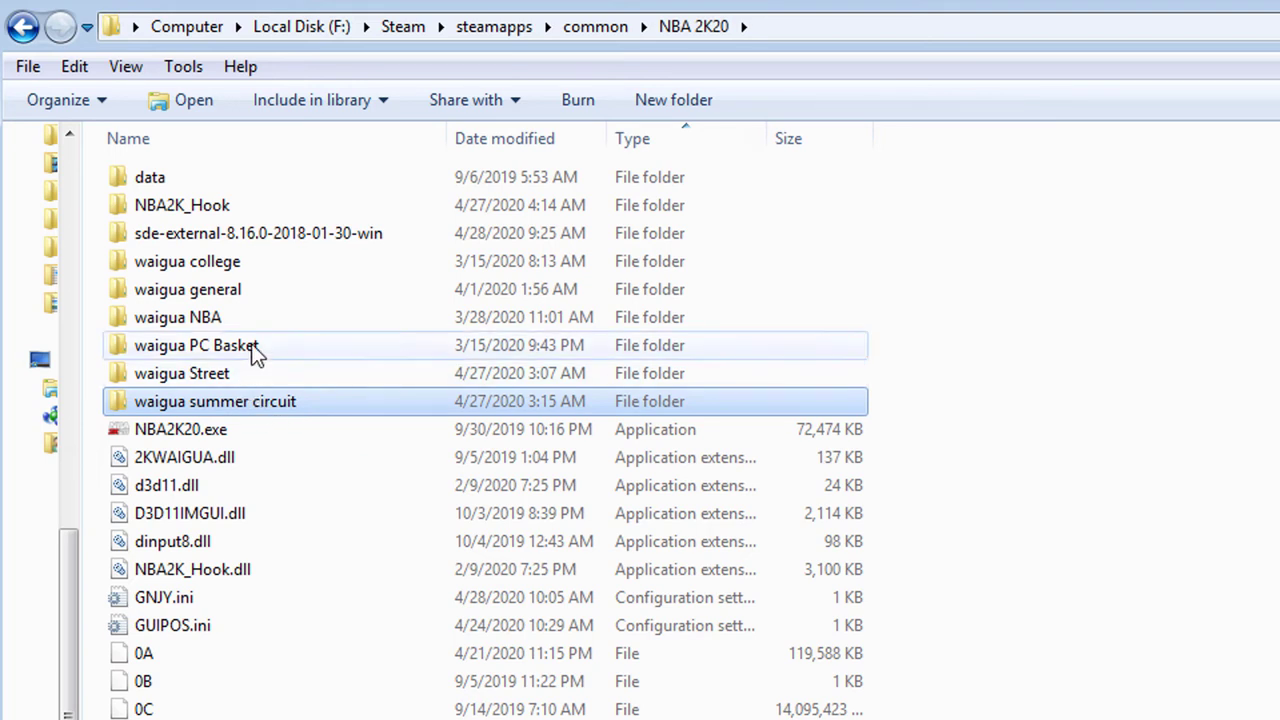
pyautogui.moveTo(196, 345)
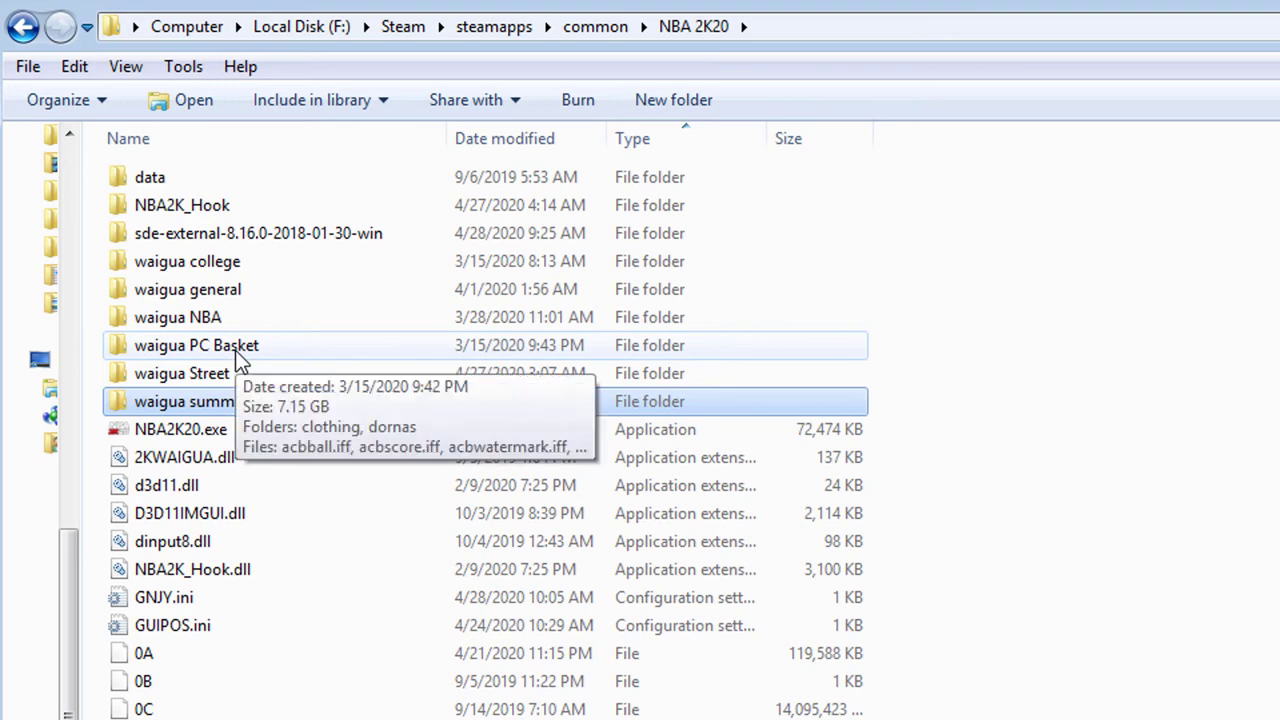
pyautogui.click(217, 345)
pyautogui.doubleClick(217, 345)
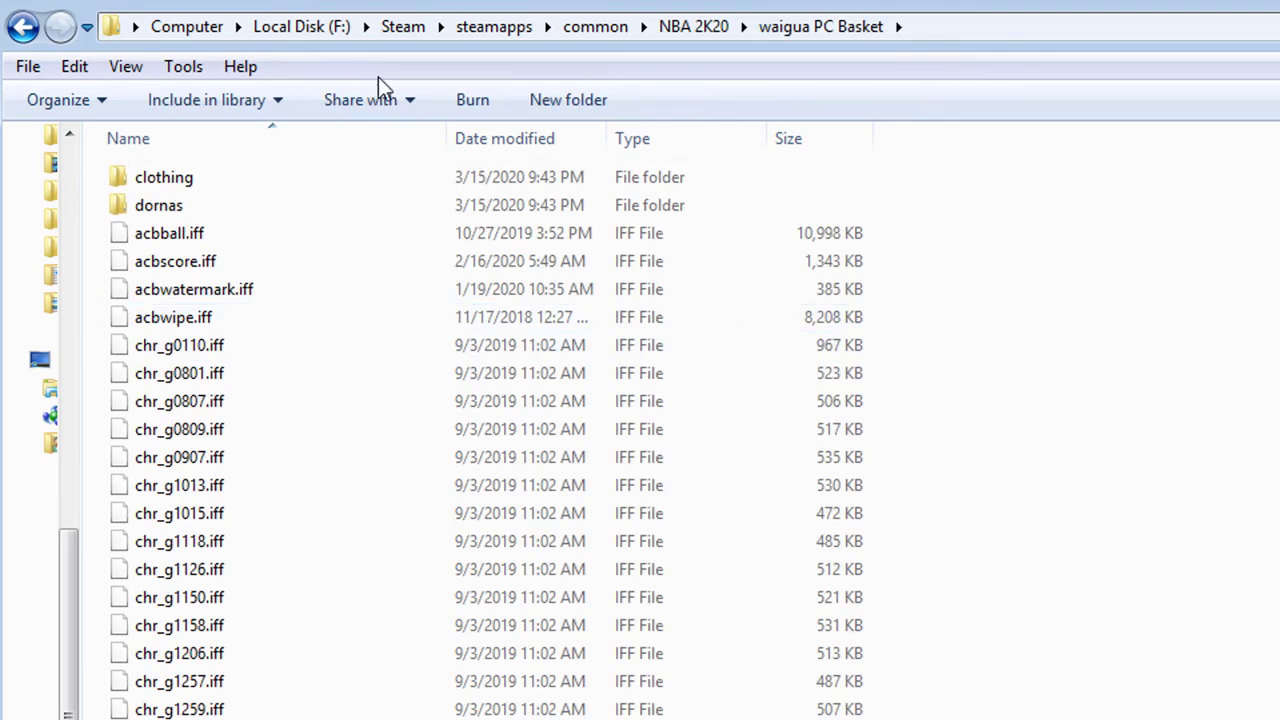
pyautogui.click(700, 26)
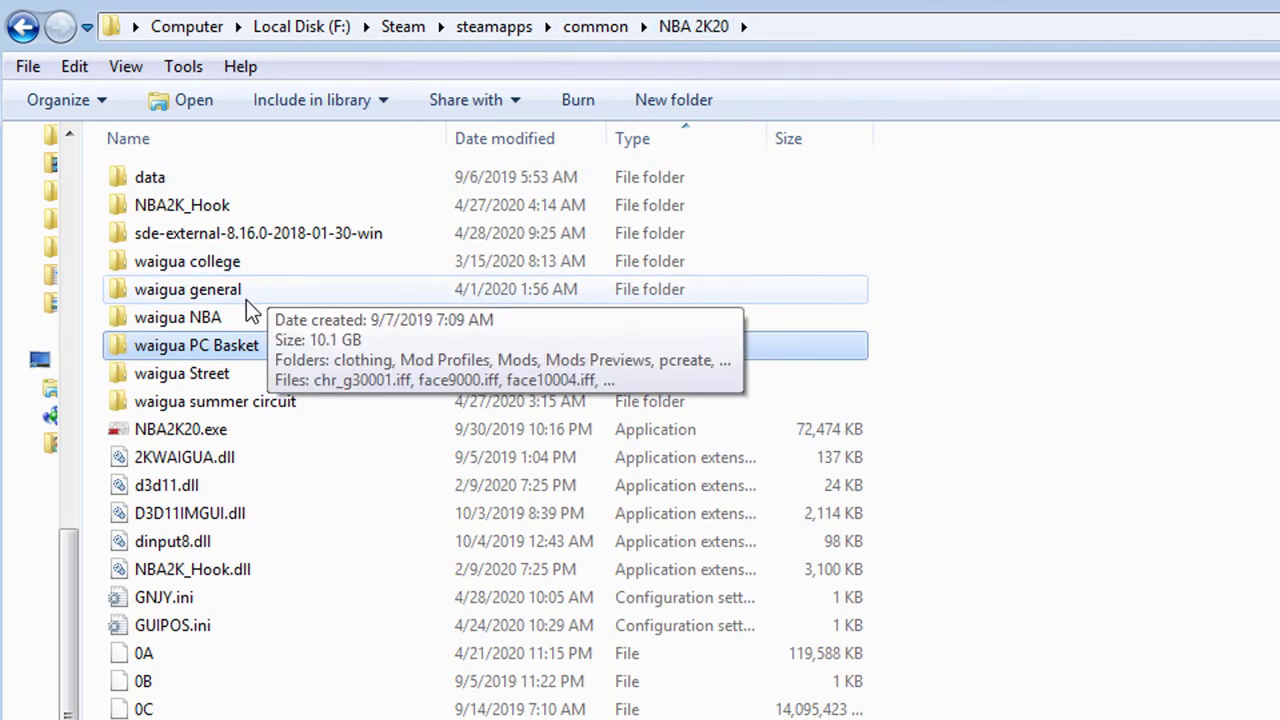
pyautogui.doubleClick(246, 300)
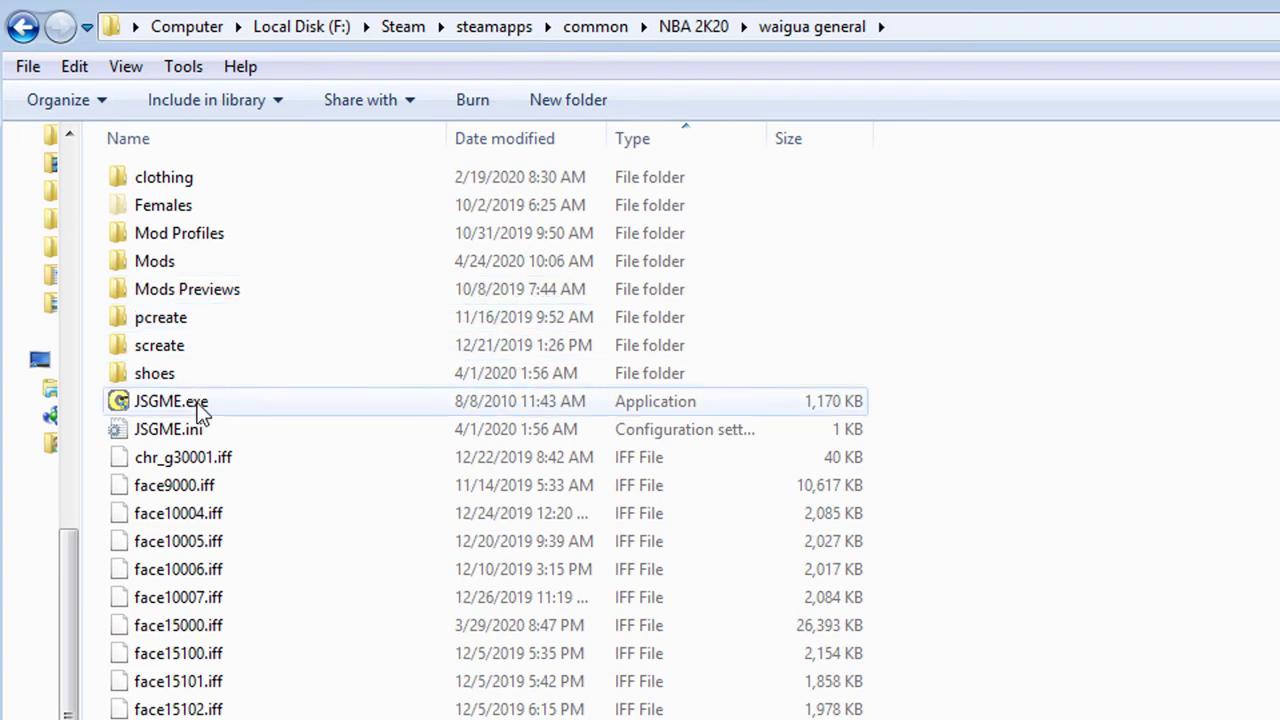
pyautogui.click(195, 403)
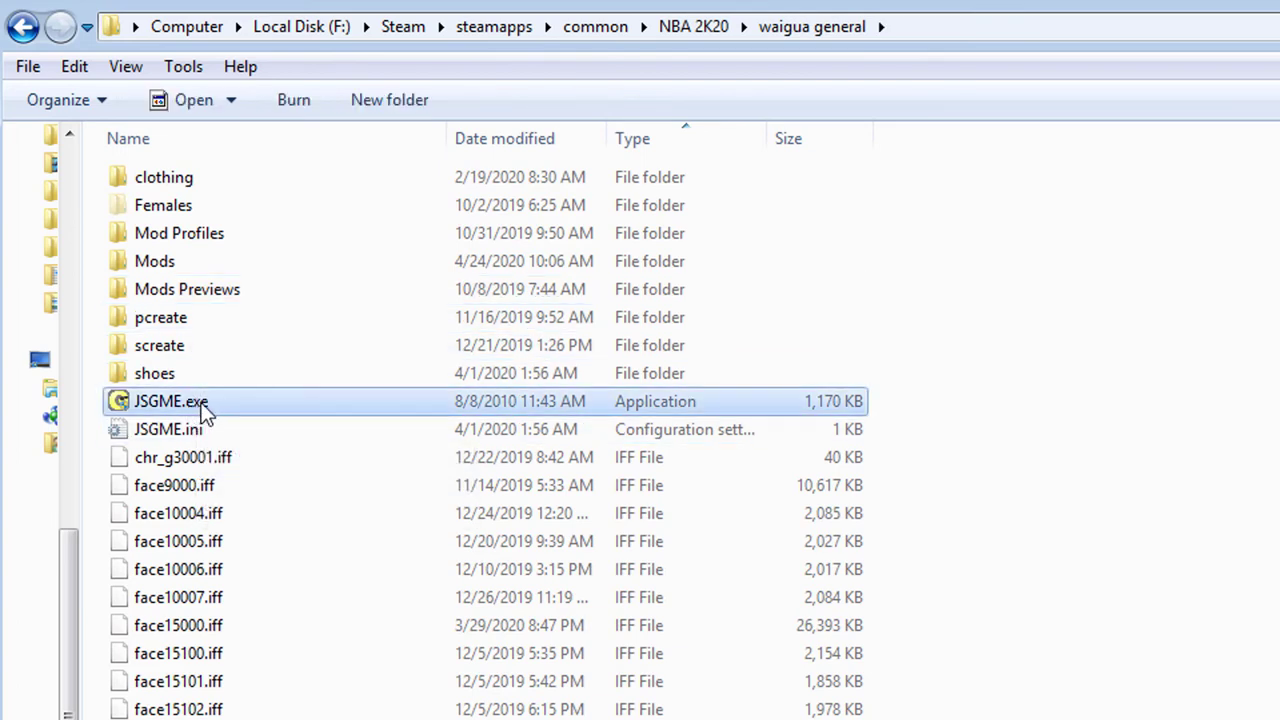
pyautogui.click(182, 268)
pyautogui.doubleClick(186, 273)
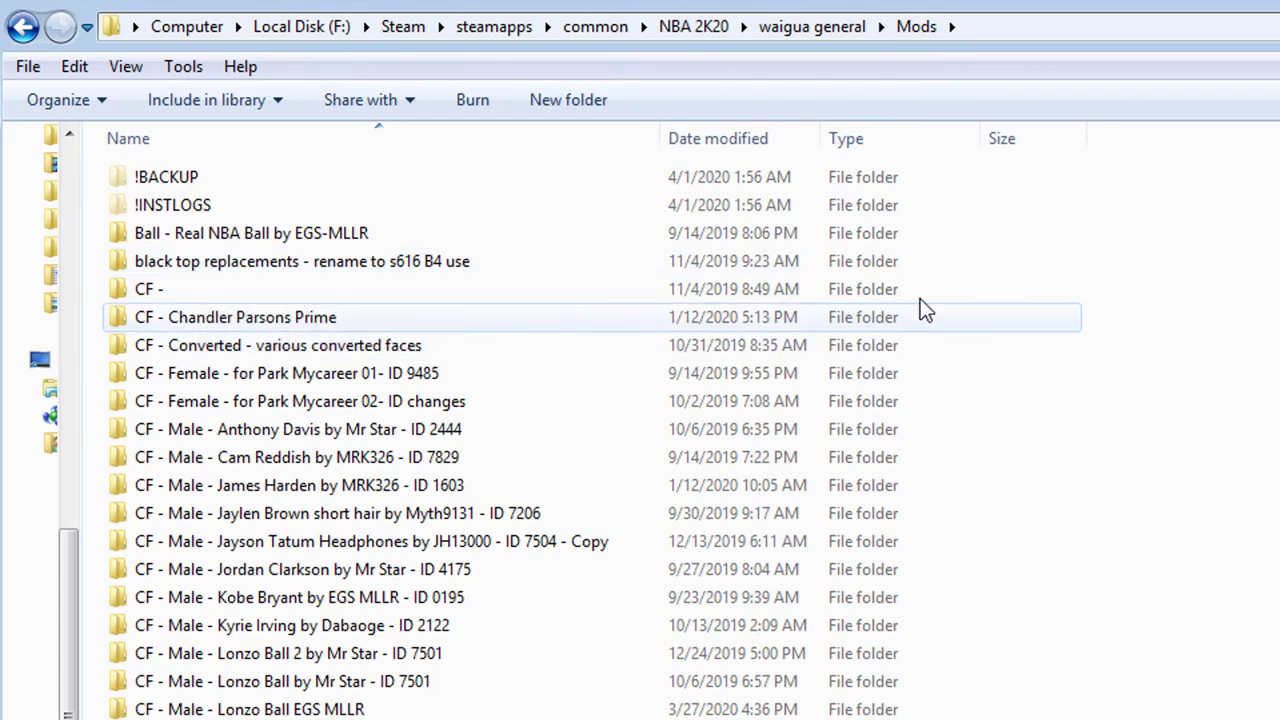
pyautogui.moveTo(1028, 286)
pyautogui.mouseDown()
pyautogui.moveTo(378, 718)
pyautogui.moveTo(146, 718)
pyautogui.mouseUp()
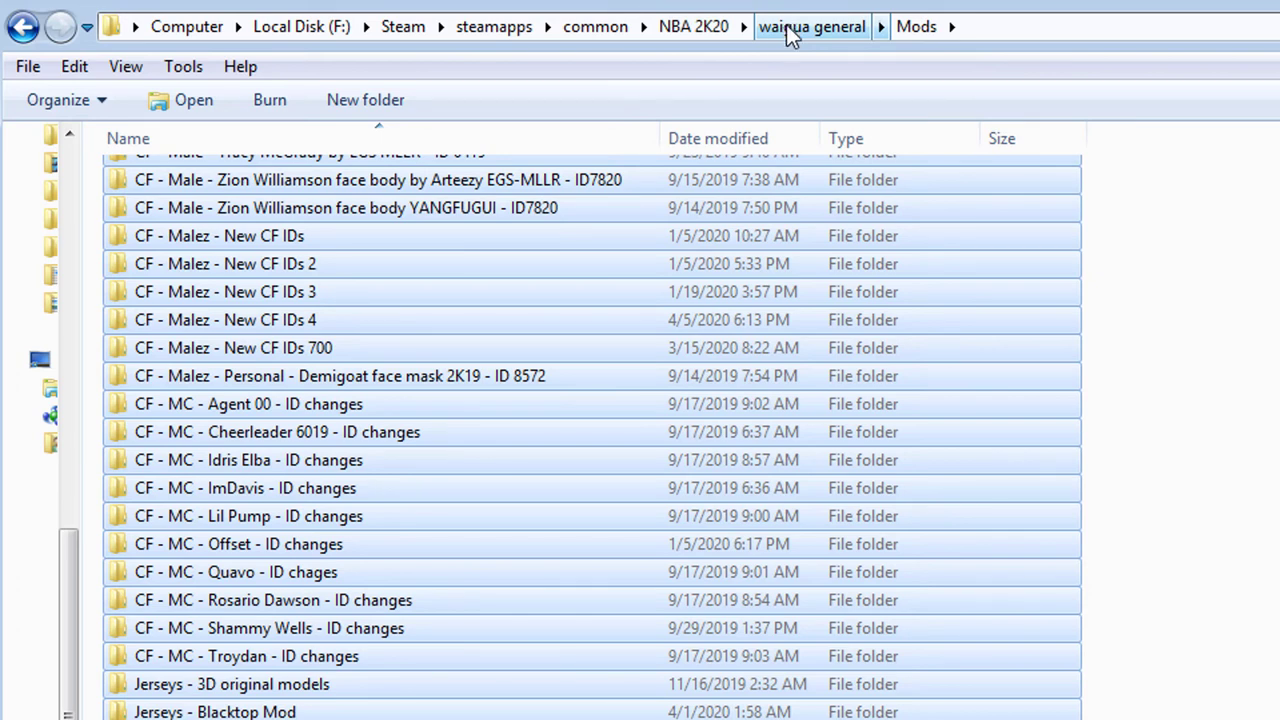
pyautogui.click(711, 30)
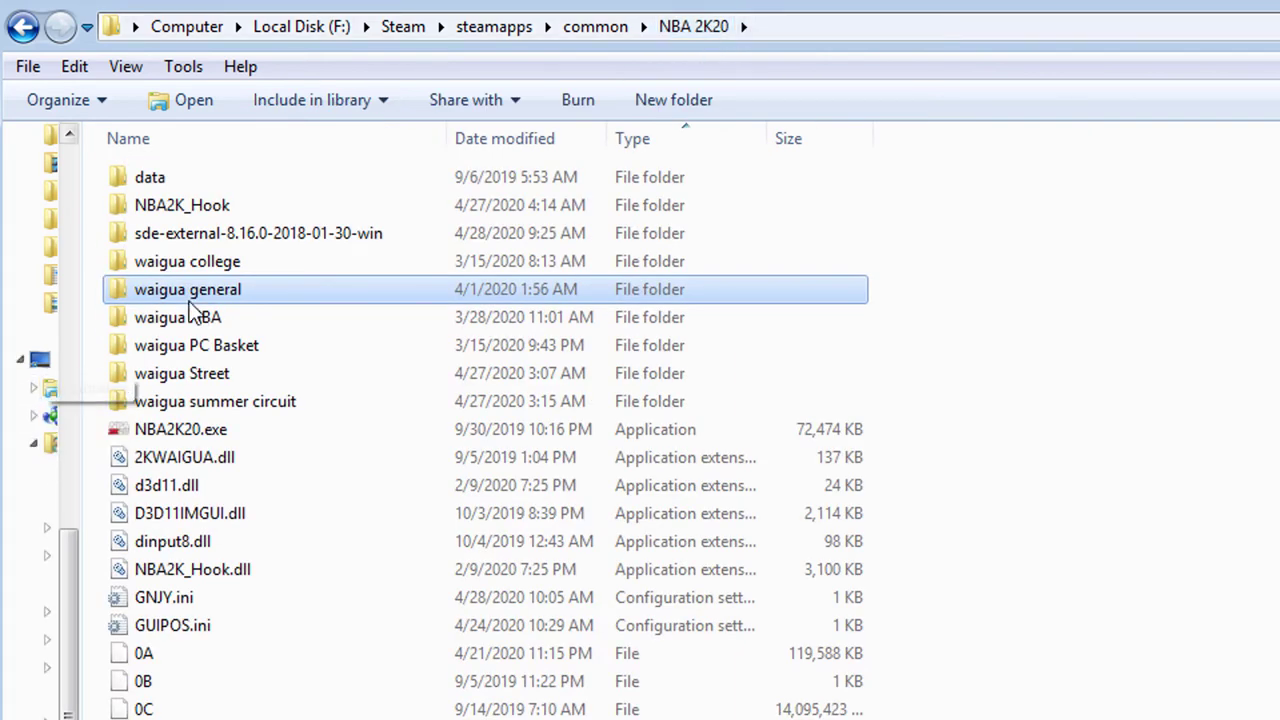
pyautogui.click(237, 292)
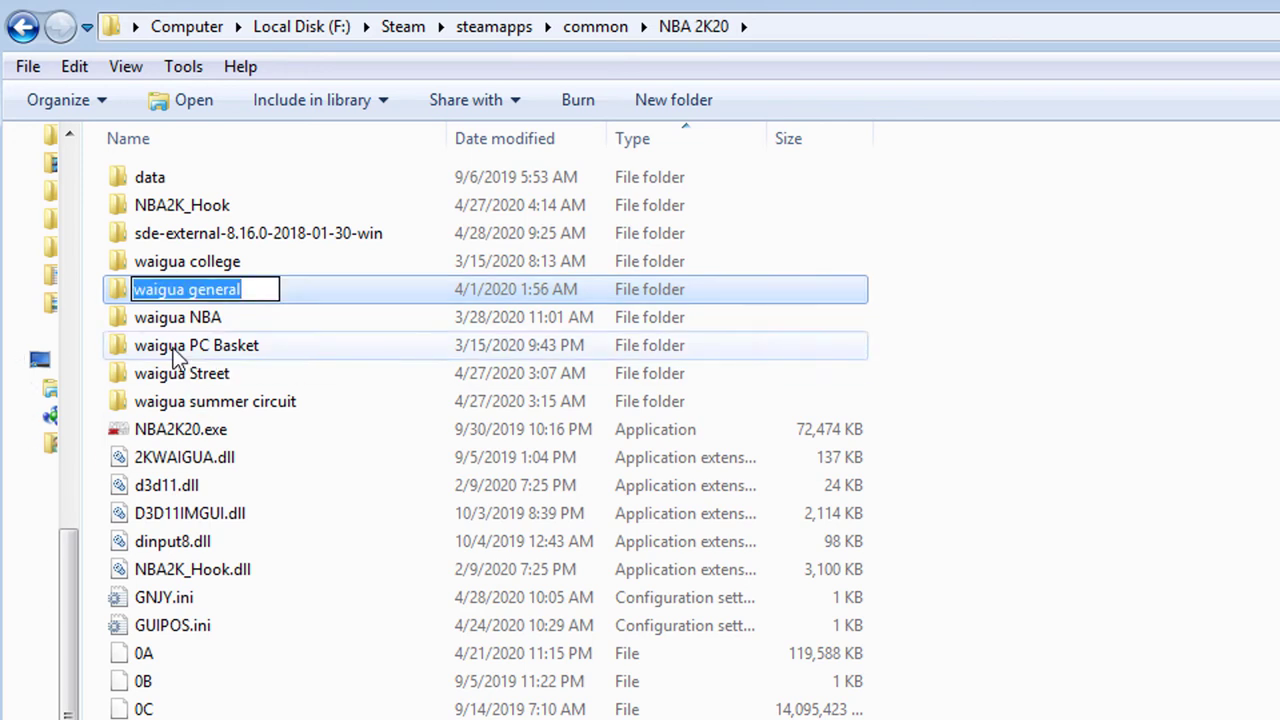
pyautogui.moveTo(187, 290); pyautogui.dragTo(298, 300)
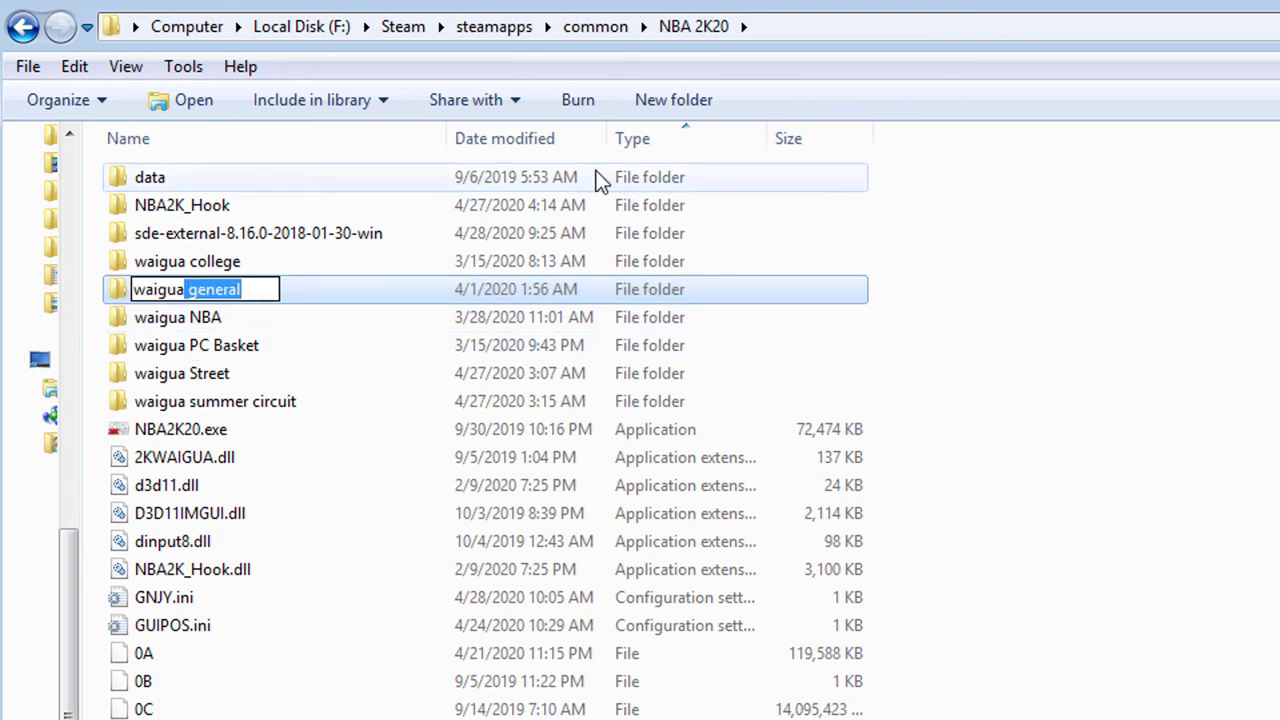
pyautogui.click(243, 316)
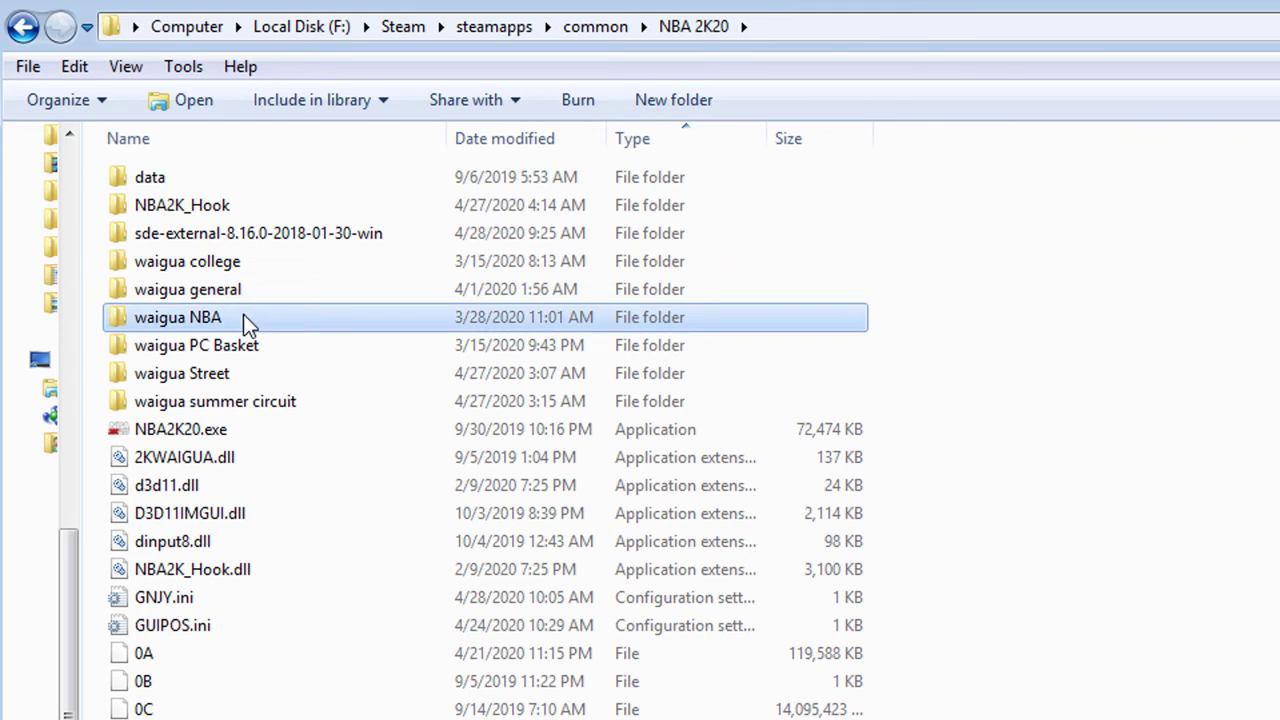
pyautogui.doubleClick(201, 376)
pyautogui.click(201, 376)
pyautogui.click(23, 27)
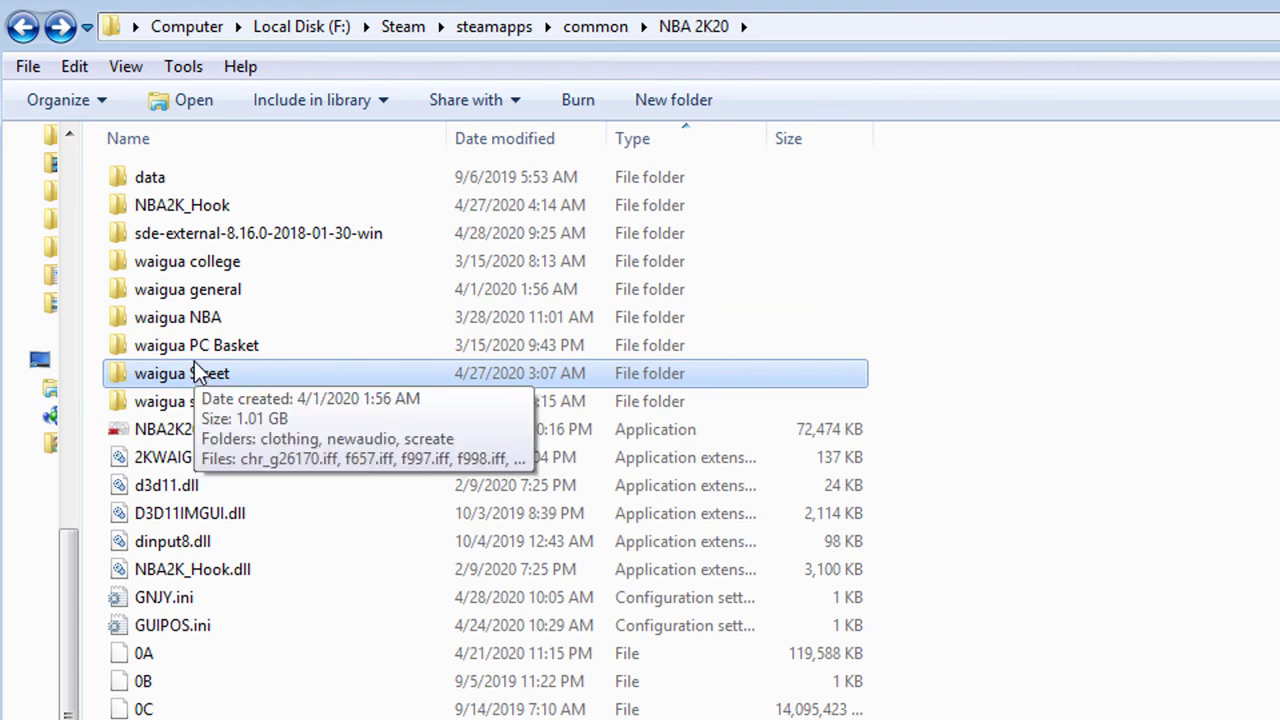
pyautogui.click(214, 402)
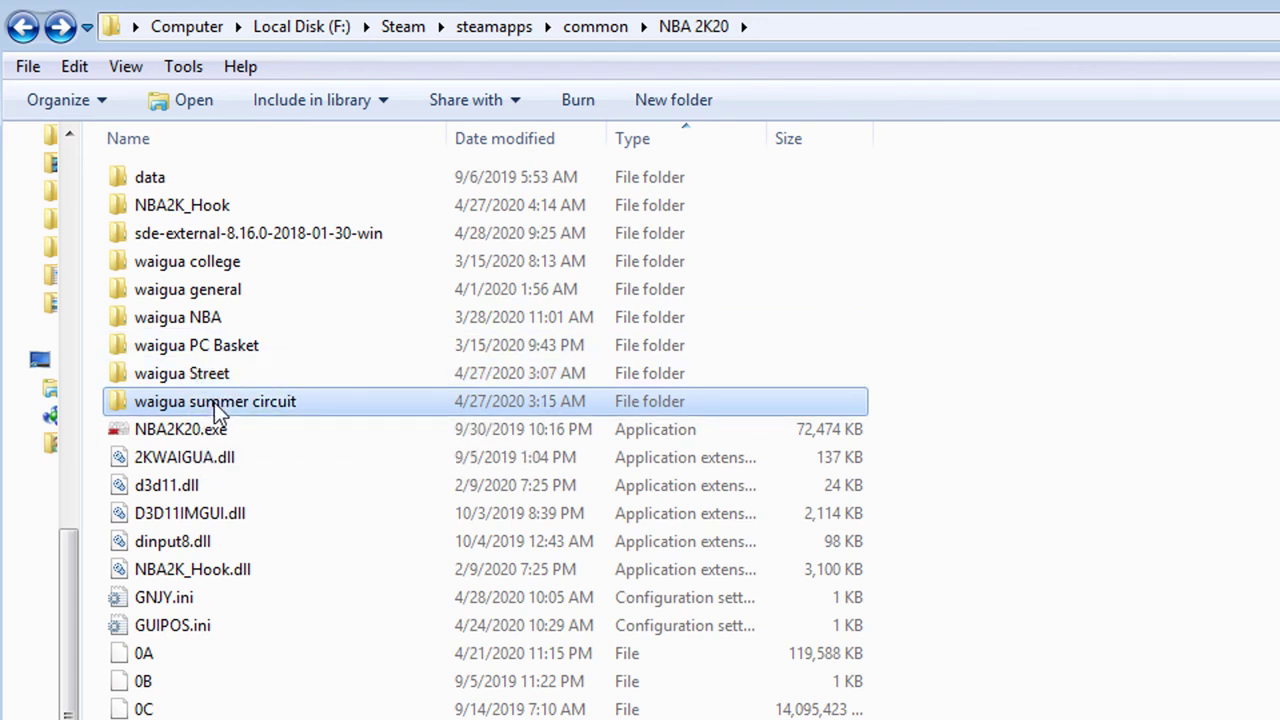
pyautogui.moveTo(313, 405)
pyautogui.click(238, 317)
pyautogui.click(213, 265)
pyautogui.click(209, 292)
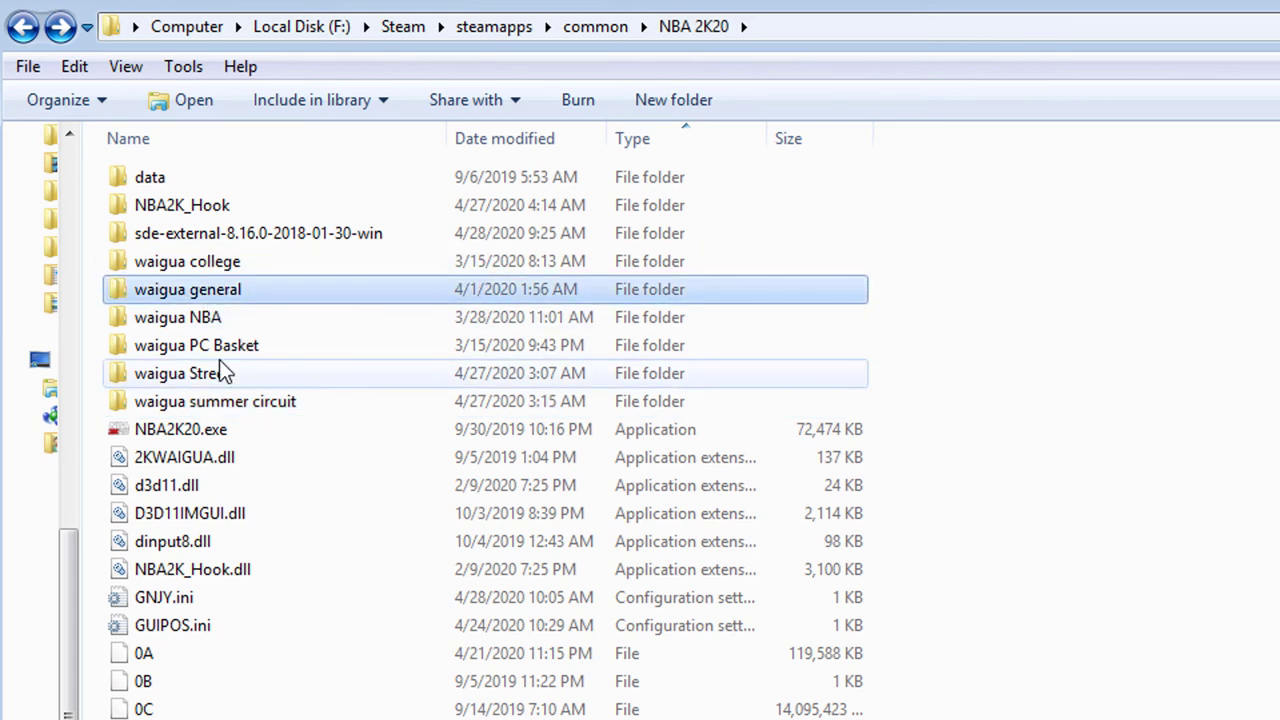
pyautogui.click(242, 400)
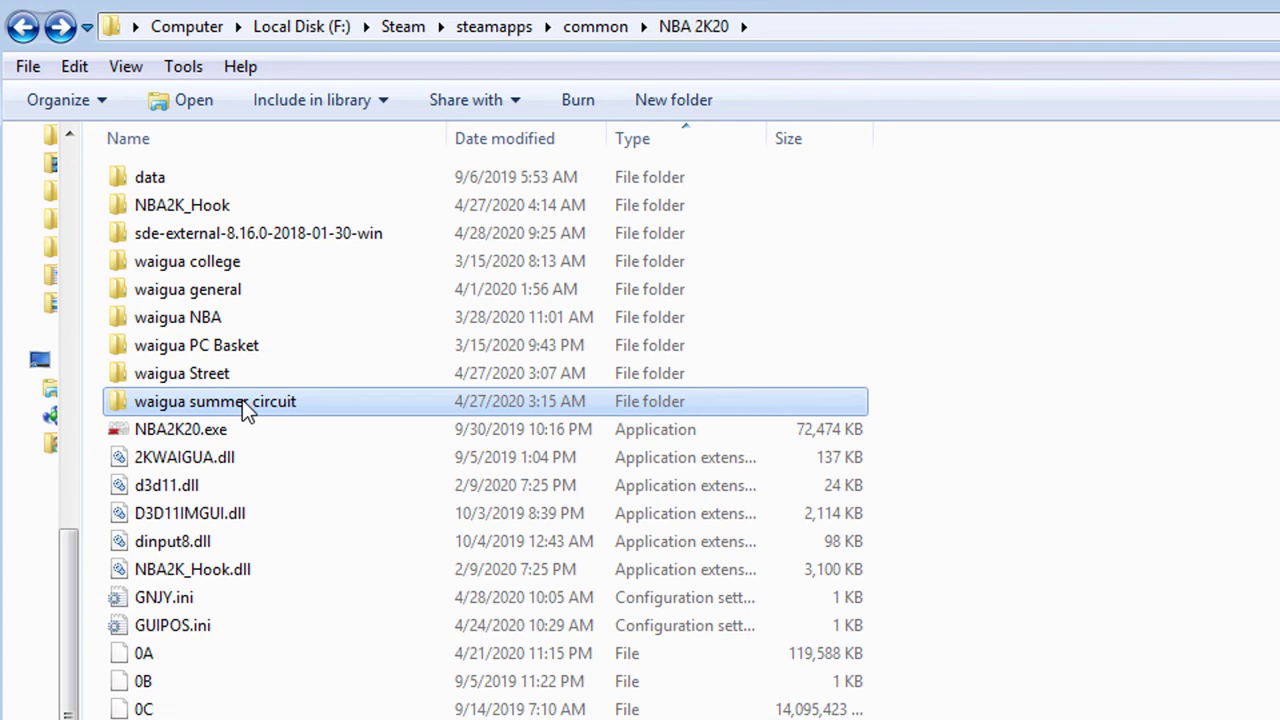
pyautogui.click(180, 290)
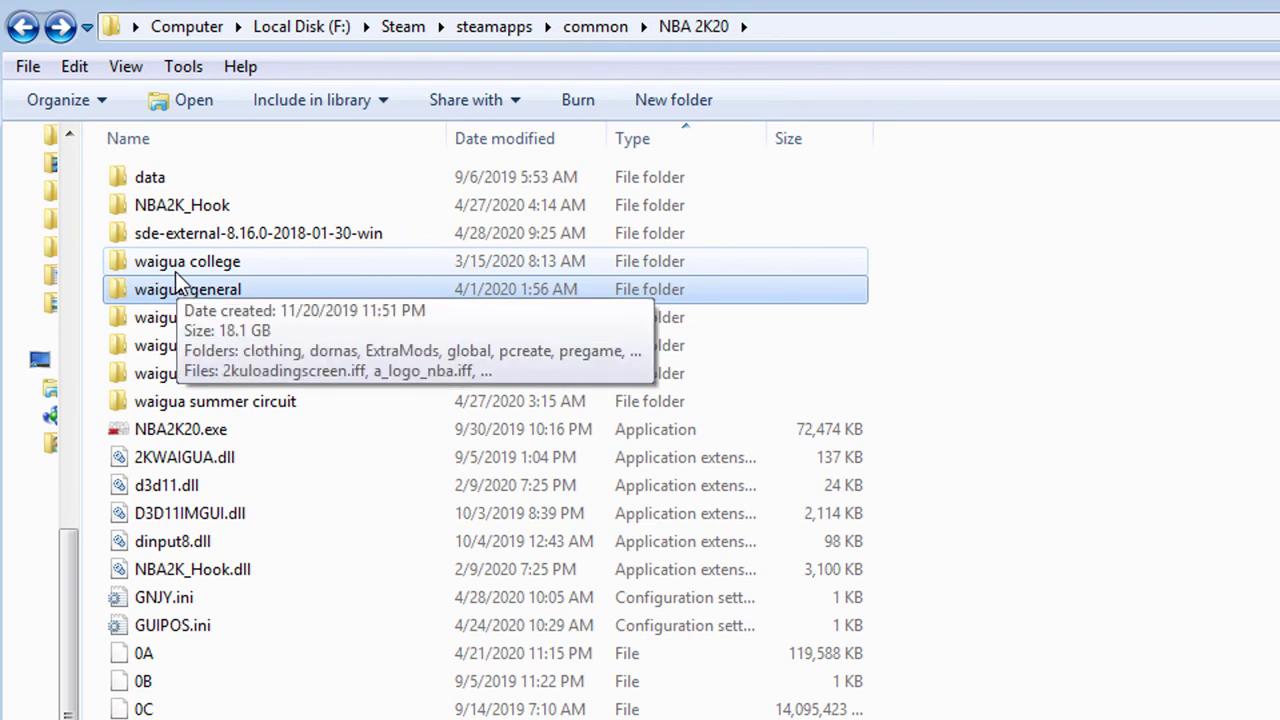
pyautogui.click(175, 270)
pyautogui.click(180, 295)
pyautogui.click(182, 318)
pyautogui.click(185, 347)
pyautogui.click(190, 403)
pyautogui.click(183, 375)
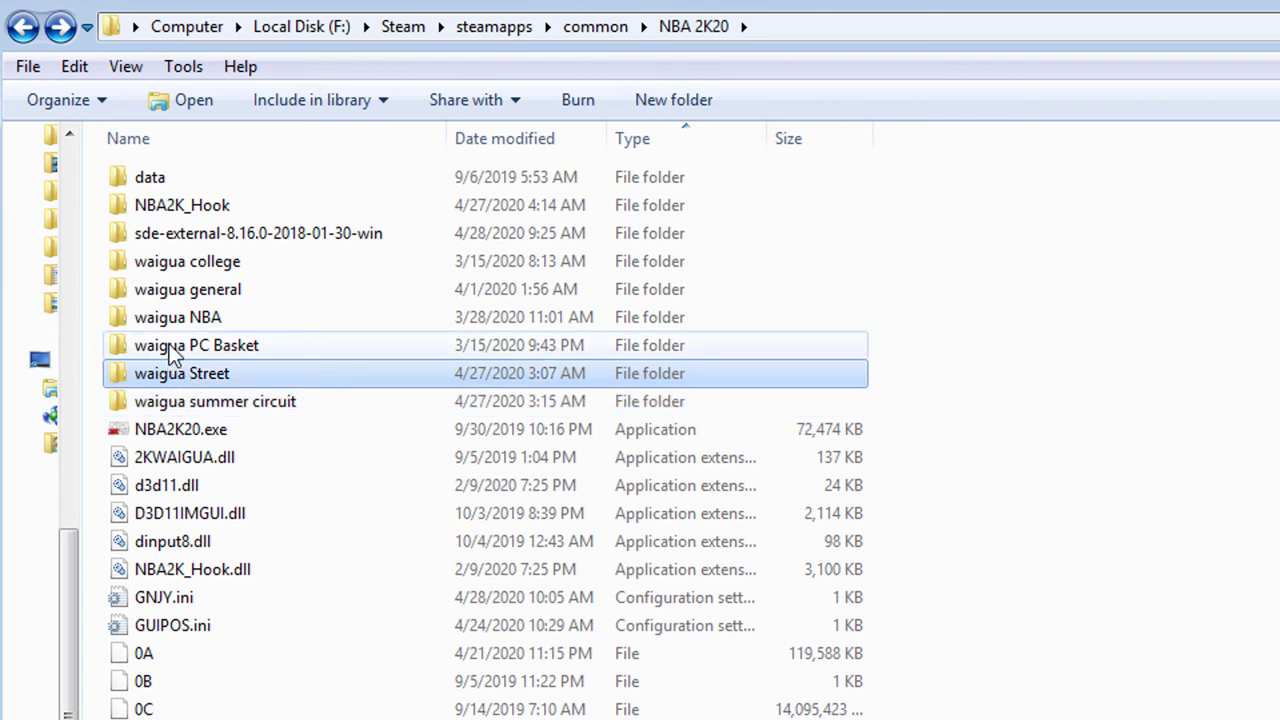
pyautogui.click(168, 317)
pyautogui.click(167, 288)
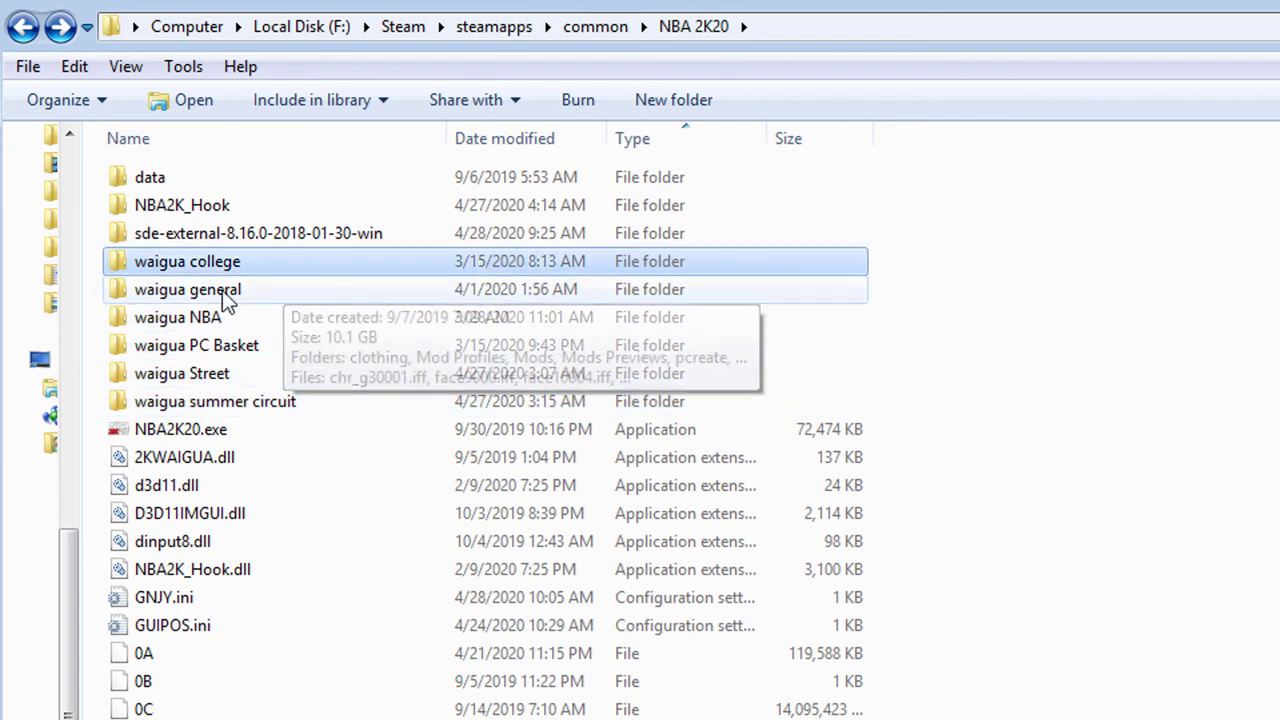
pyautogui.click(219, 405)
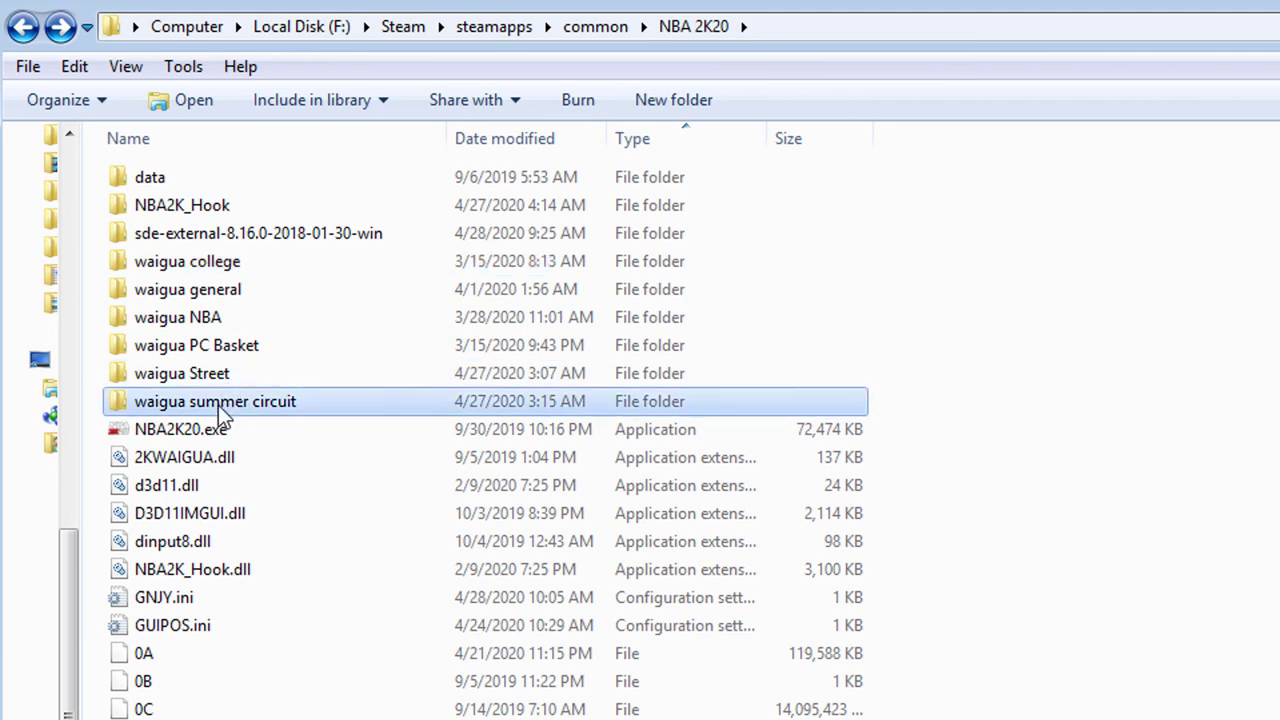
# - Delete 'summer circuit' from waigua summer circuit so the folder is named 'waigua'
pyautogui.click(218, 405)
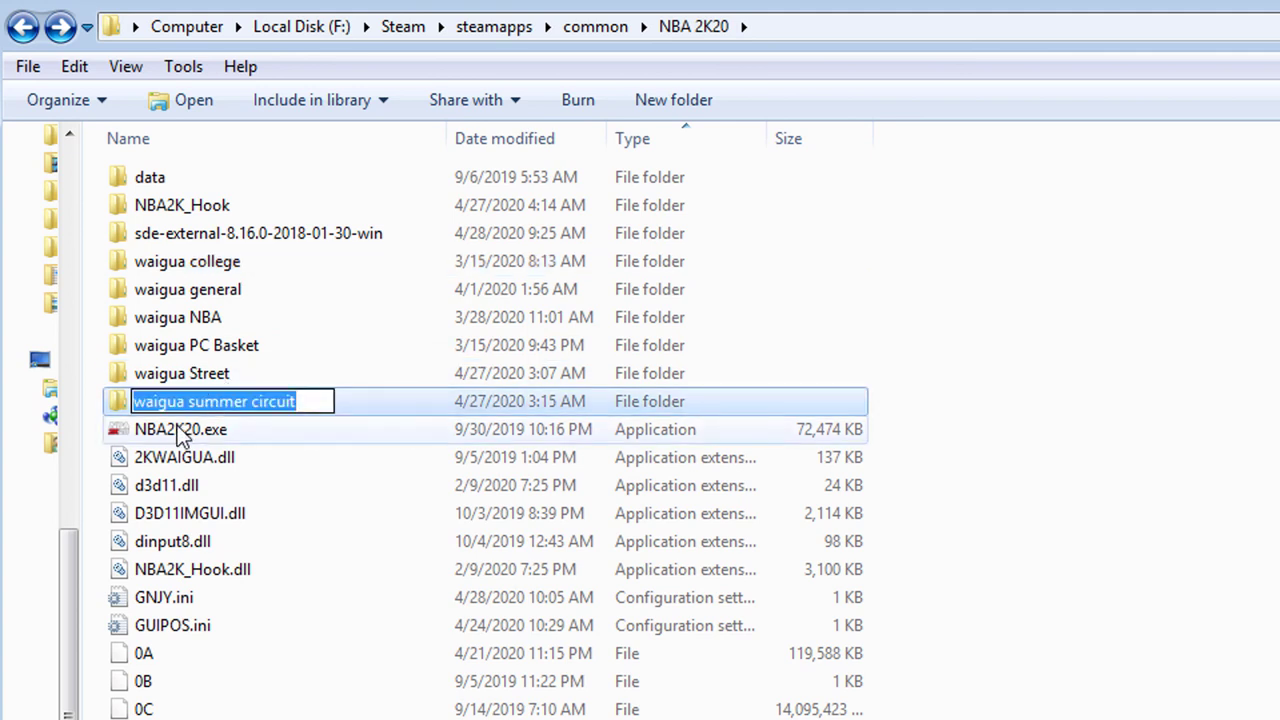
pyautogui.moveTo(188, 403); pyautogui.dragTo(302, 423)
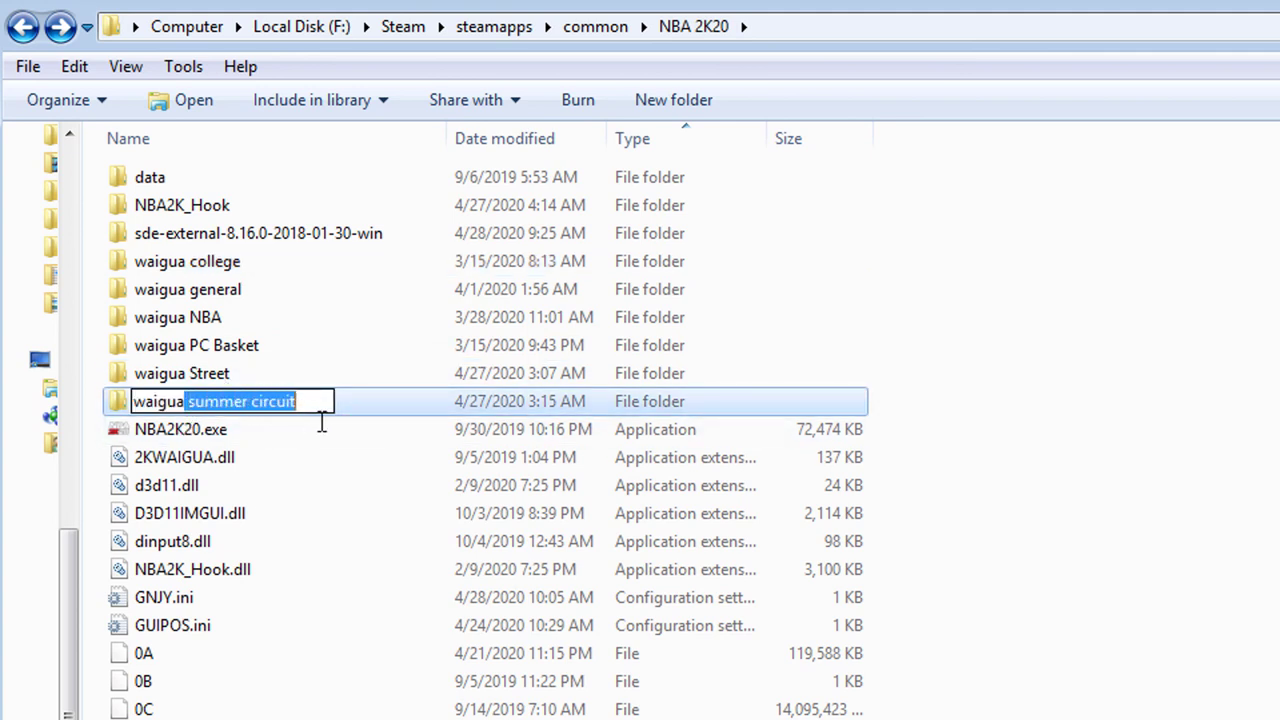
pyautogui.press('BackSpace')
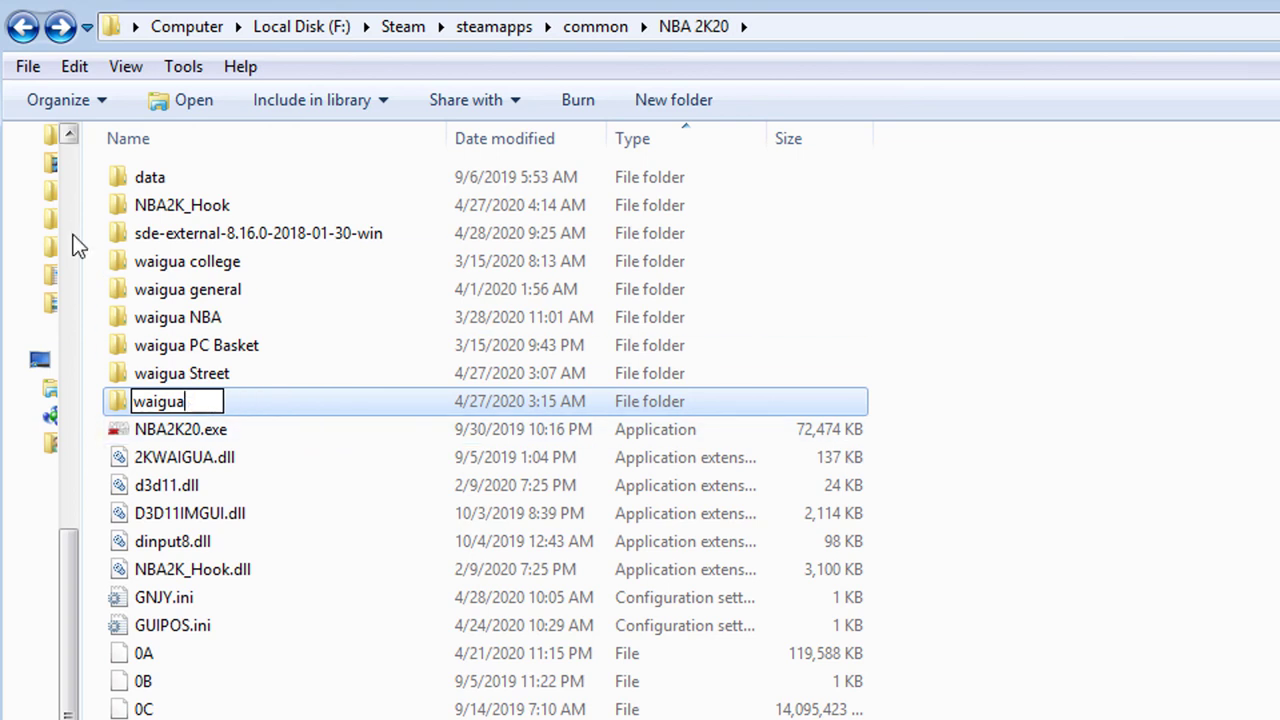
pyautogui.press('Return')
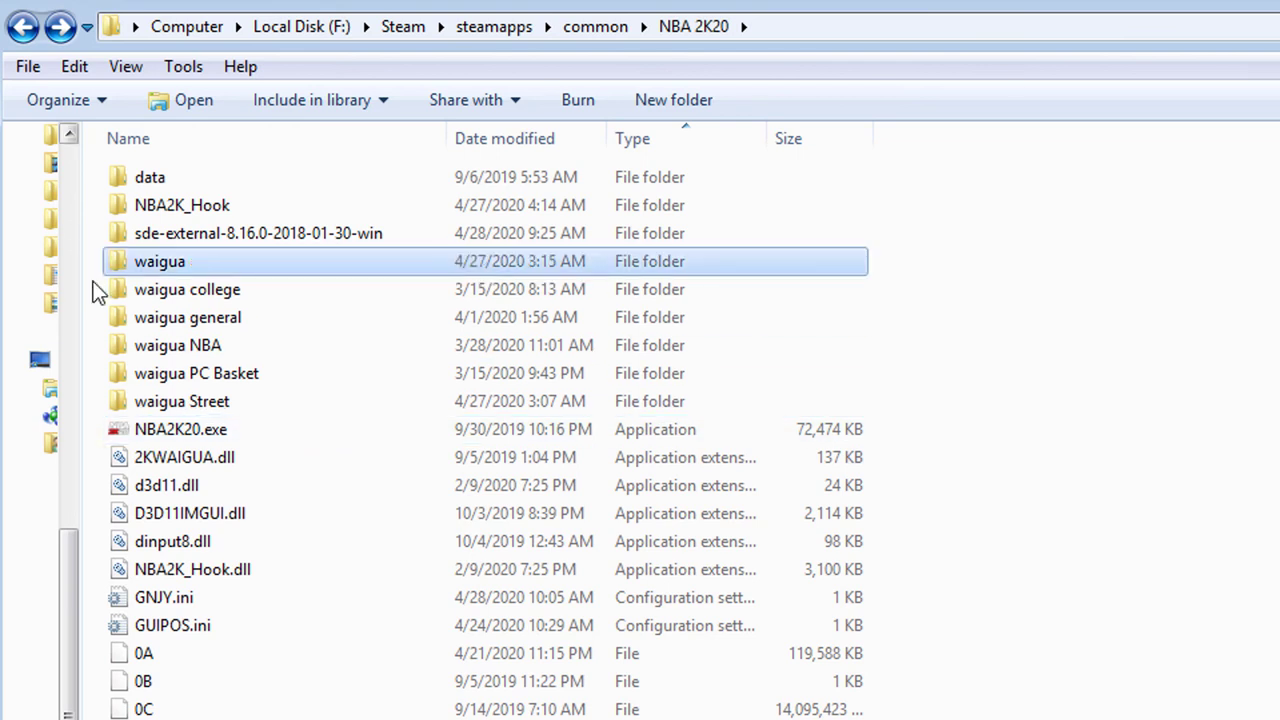